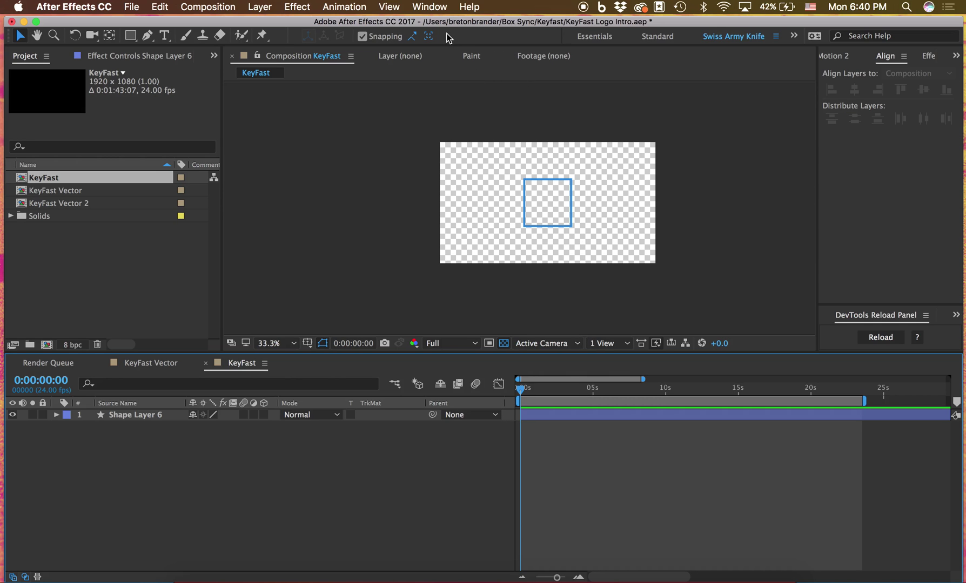
Step: Open the KeyFast.jsx script panel
left_click(429, 6)
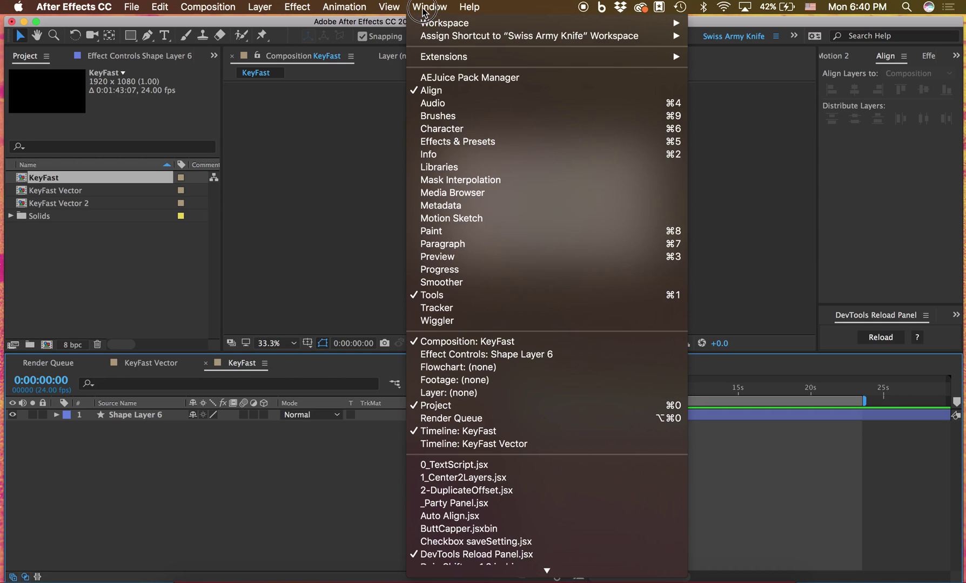
scroll(482, 324, "down", 10)
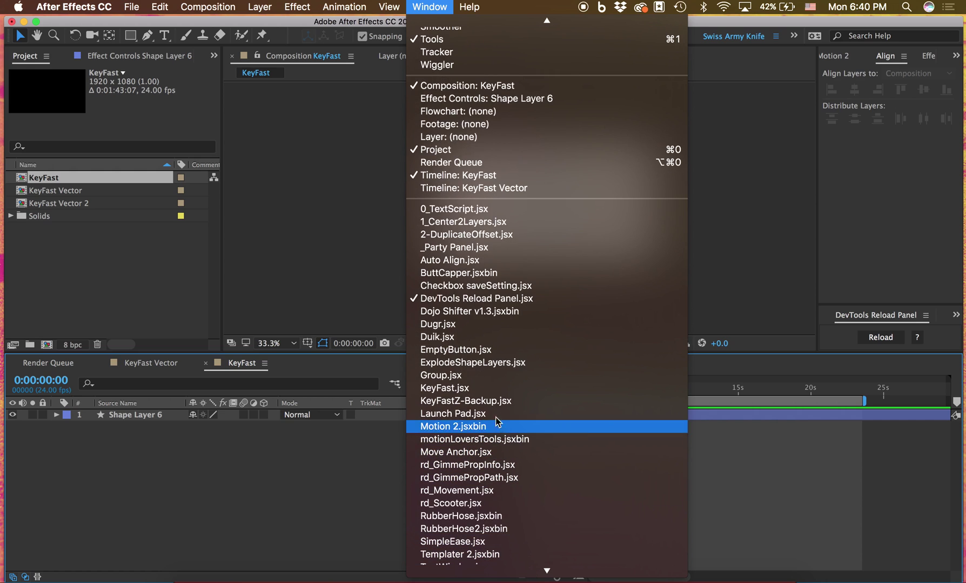
left_click(491, 388)
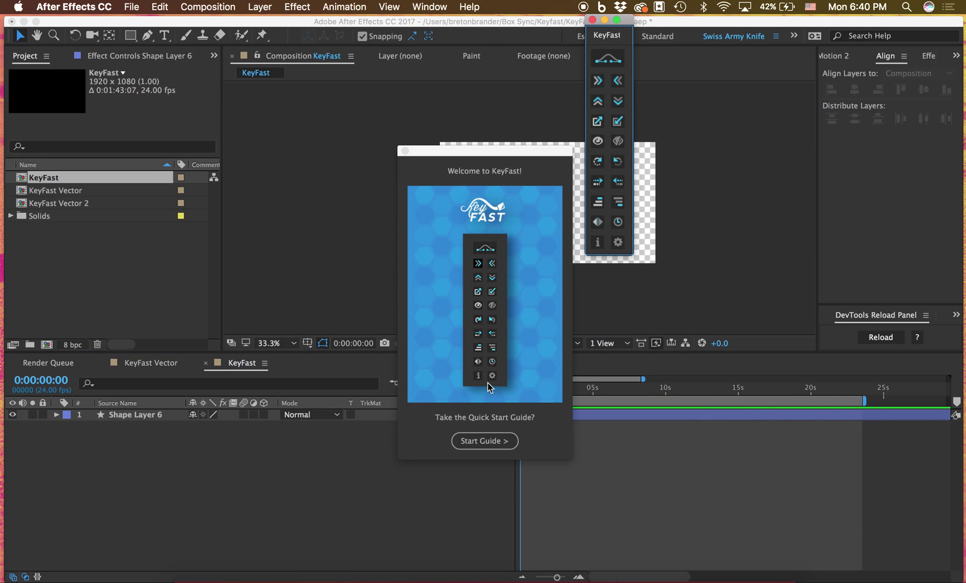
Step: Step through the KeyFast Quick Start Guide as far as page 4 and close it
left_click(475, 446)
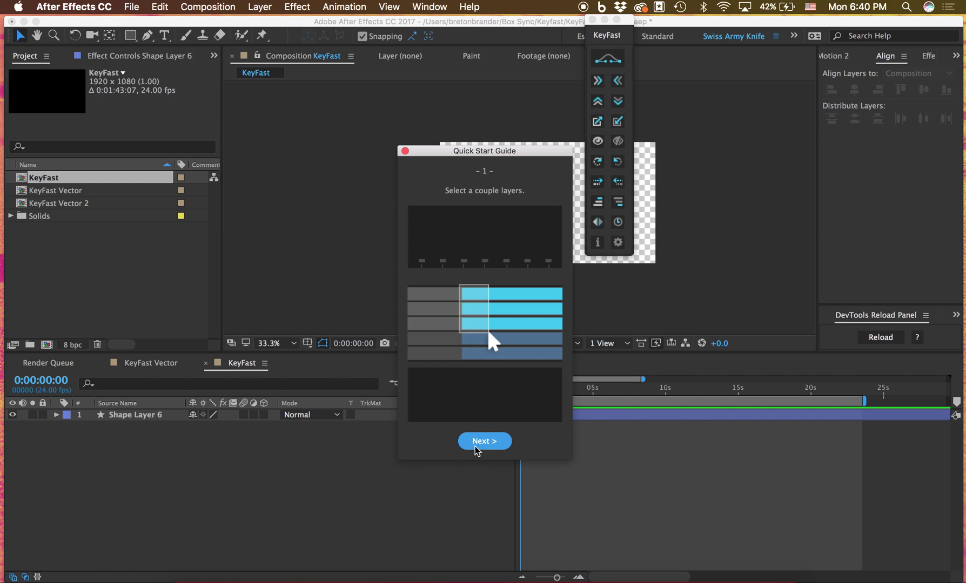
left_click(484, 441)
left_click(484, 441)
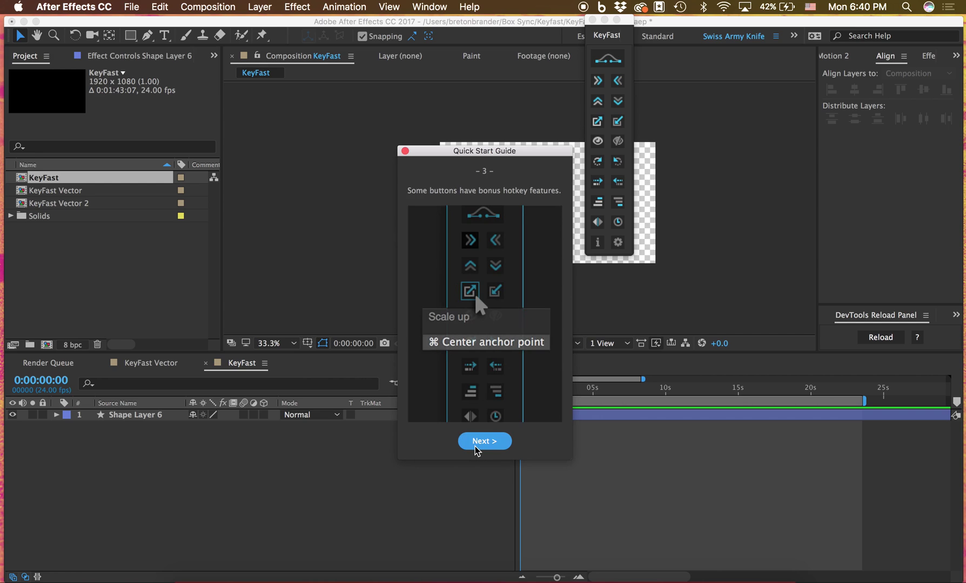
left_click(504, 444)
left_click(503, 444)
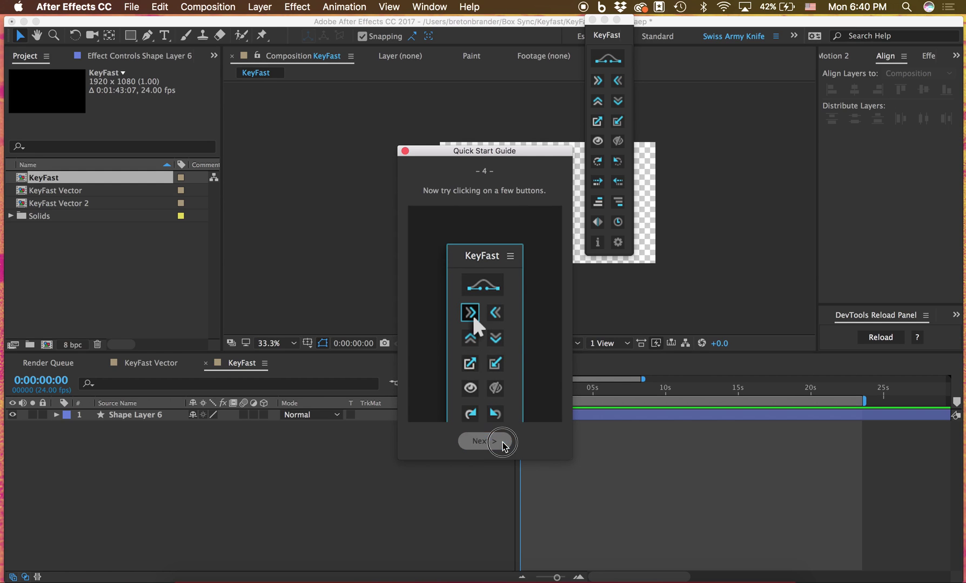
left_click(405, 151)
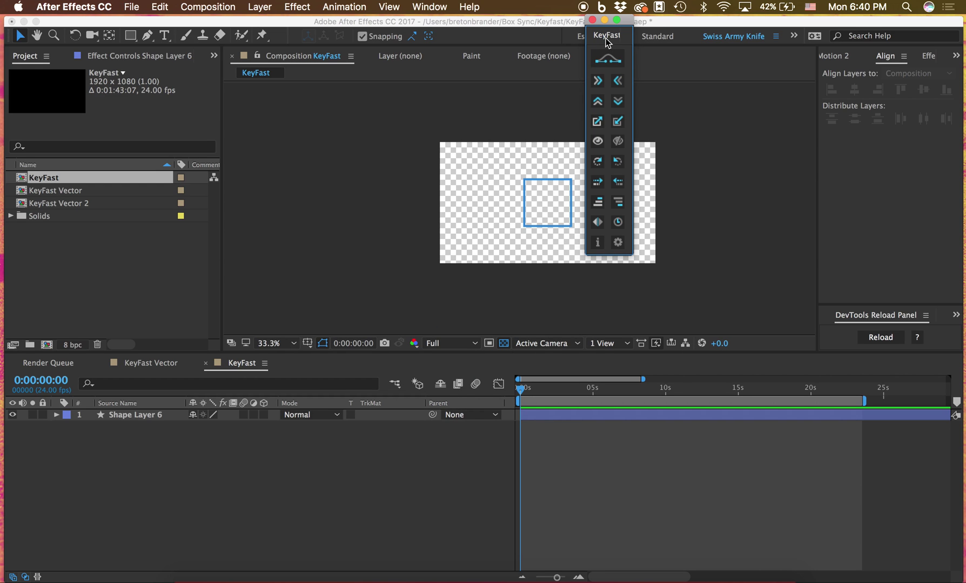
Step: Dock the floating KeyFast panel beside the timeline and narrow it to a slim column
left_click_drag(604, 41, 917, 434)
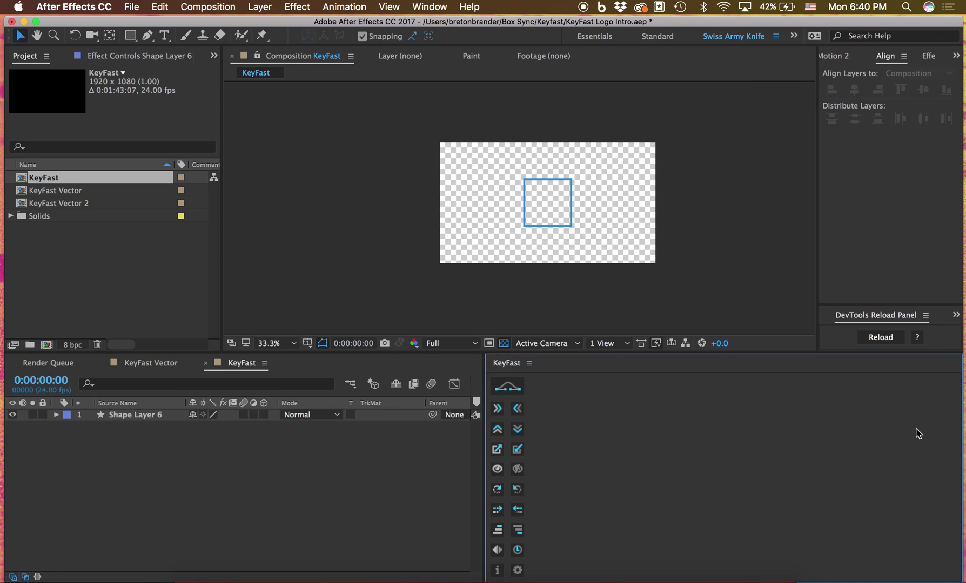
mouse_move(486, 433)
left_mouse_down()
mouse_move(933, 432)
mouse_move(903, 438)
left_mouse_up()
left_click(863, 417)
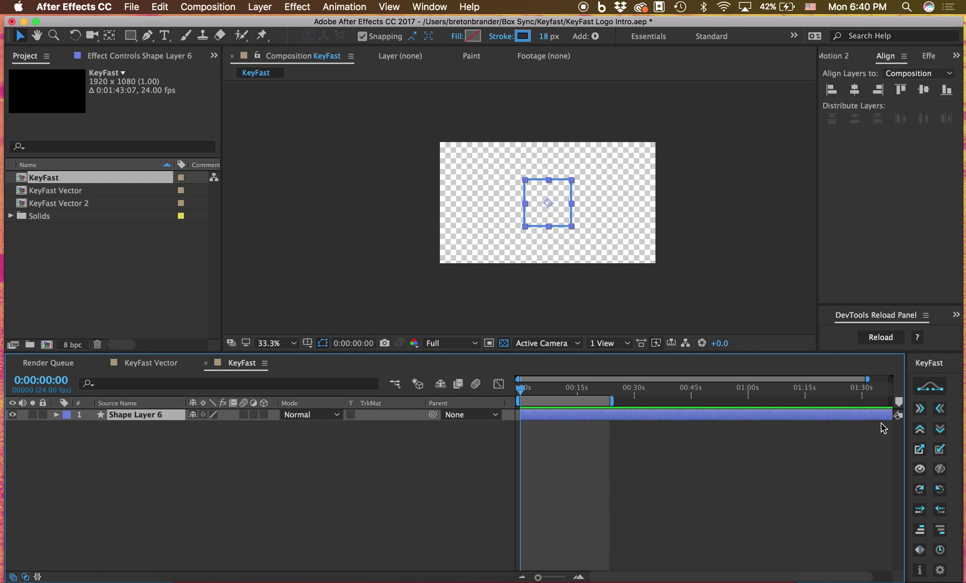
left_click(723, 457)
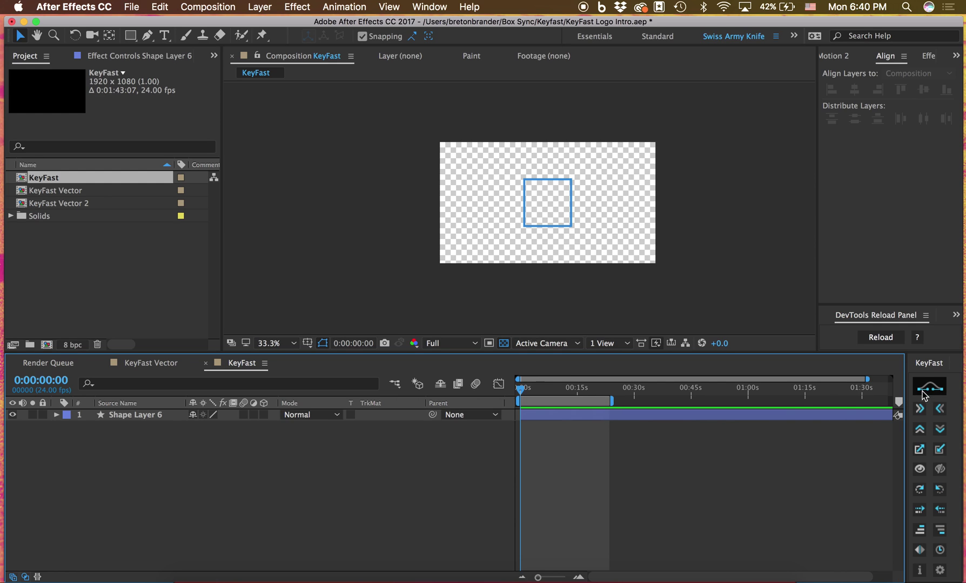
Step: Keyframe Shape Layer 6's position at 0:00:00:00 and at 0:00:01:19, moving the square down and left to about 594, 708
left_click(780, 415)
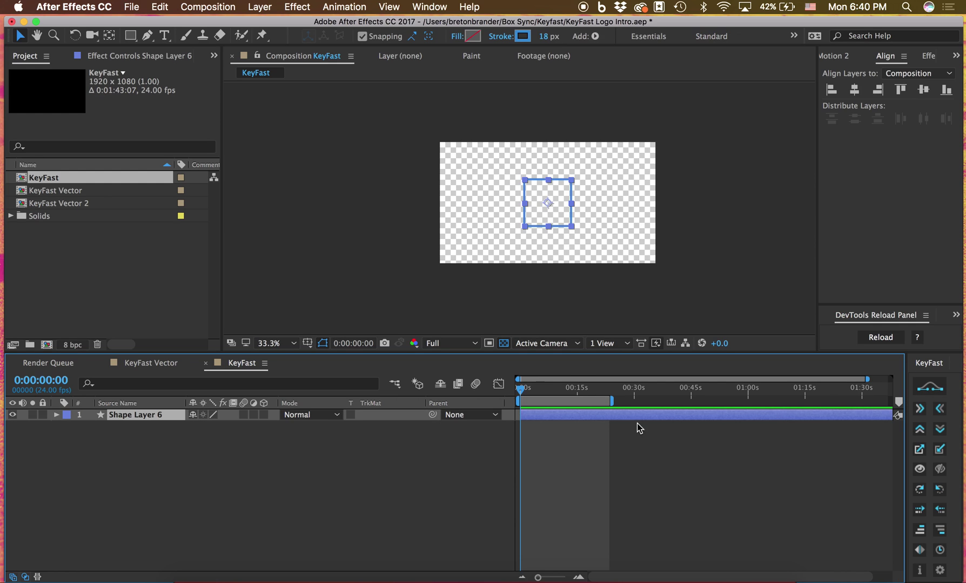
left_click(56, 415)
left_click(68, 438)
left_click(91, 460)
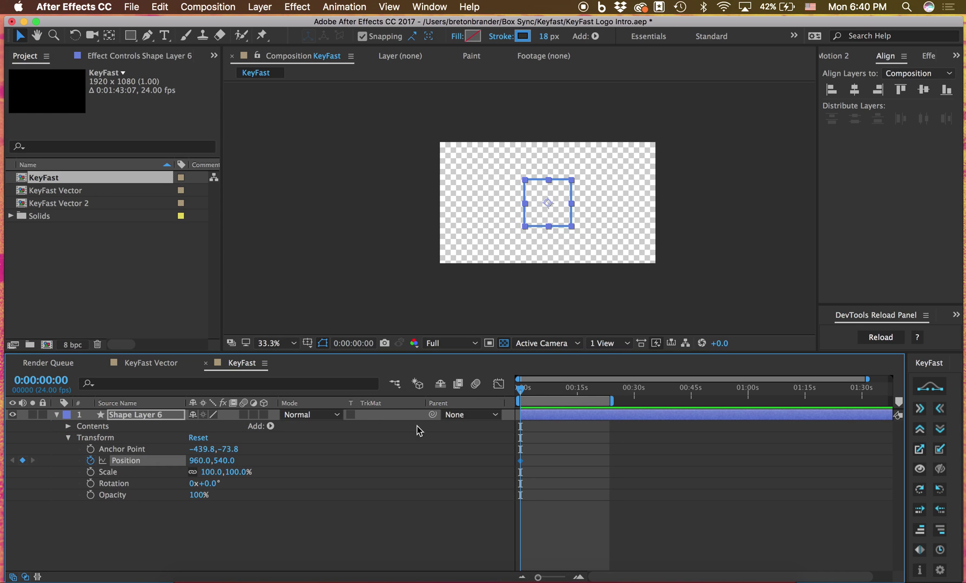
left_click(527, 389)
left_click_drag(557, 209, 516, 228)
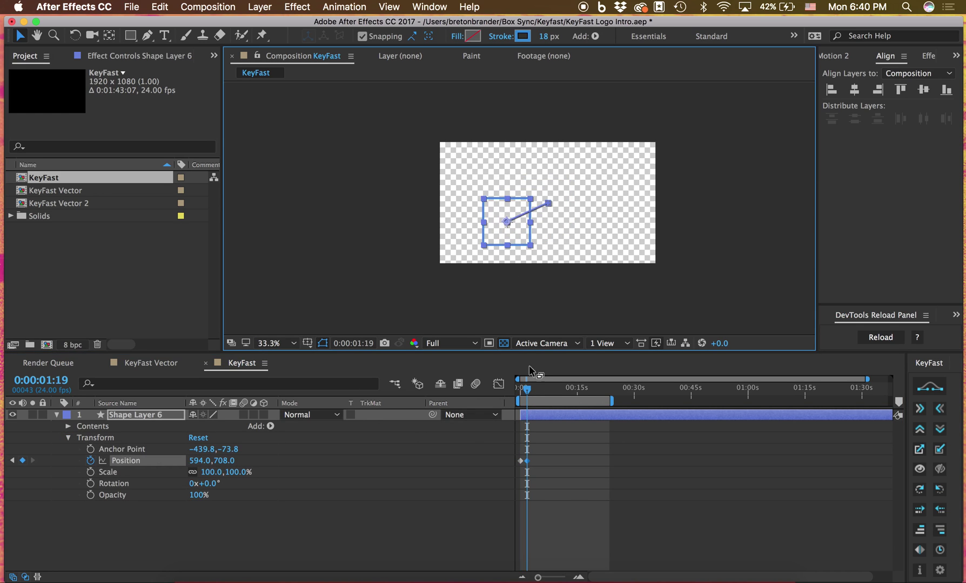
Step: Ease Shape Layer 6's two position keyframes with KeyFast and scrub through the motion
left_click(929, 387)
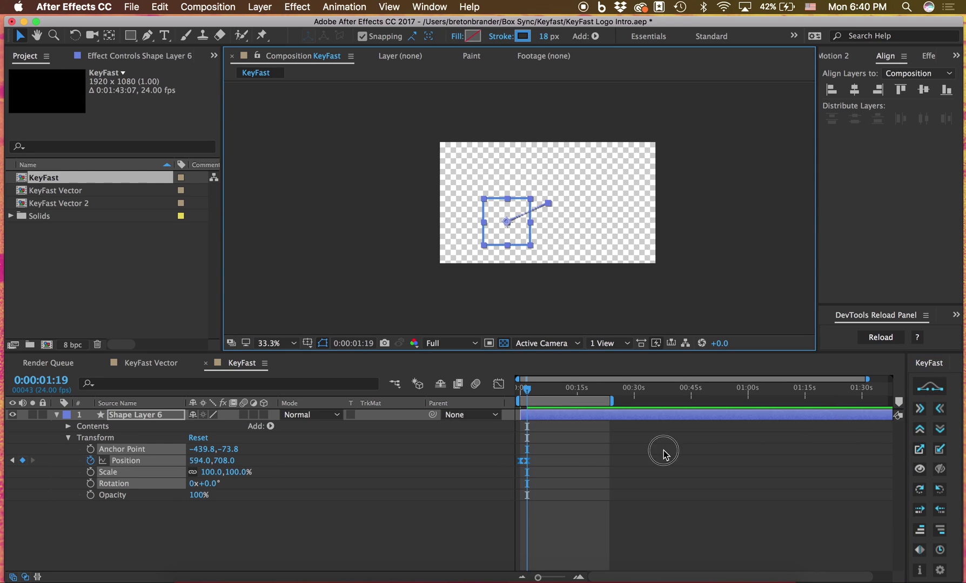
left_click(522, 394)
left_click_drag(522, 398, 525, 393)
Step: Delete Shape Layer 6's position keyframes and center the square horizontally and vertically in the composition
left_click_drag(550, 487, 503, 462)
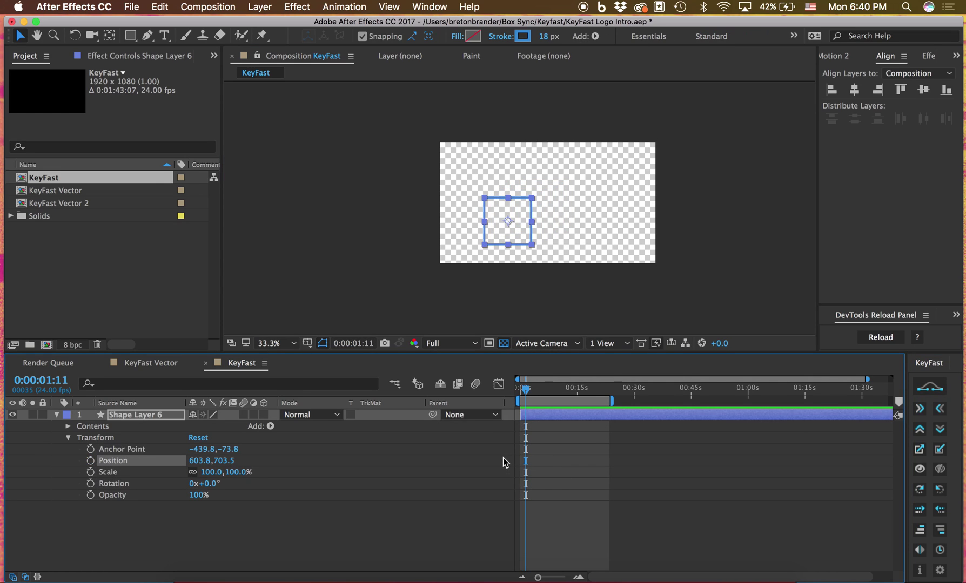
left_click(856, 89)
left_click(924, 90)
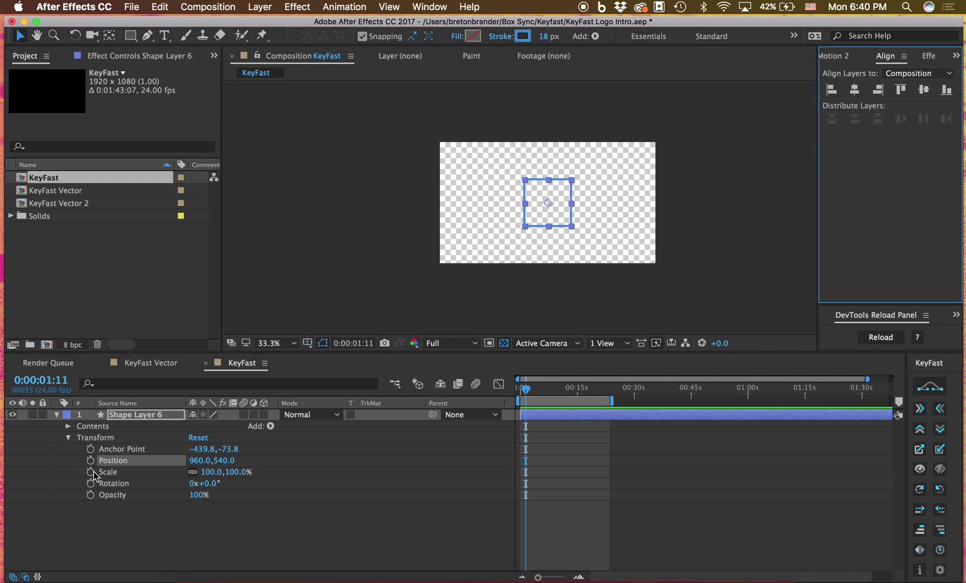
Step: Add position keyframes for the centered square at 0:00:01:11 and 0:00:02:07
left_click(91, 461)
key("shift+Page_Down")
key("shift+Page_Down")
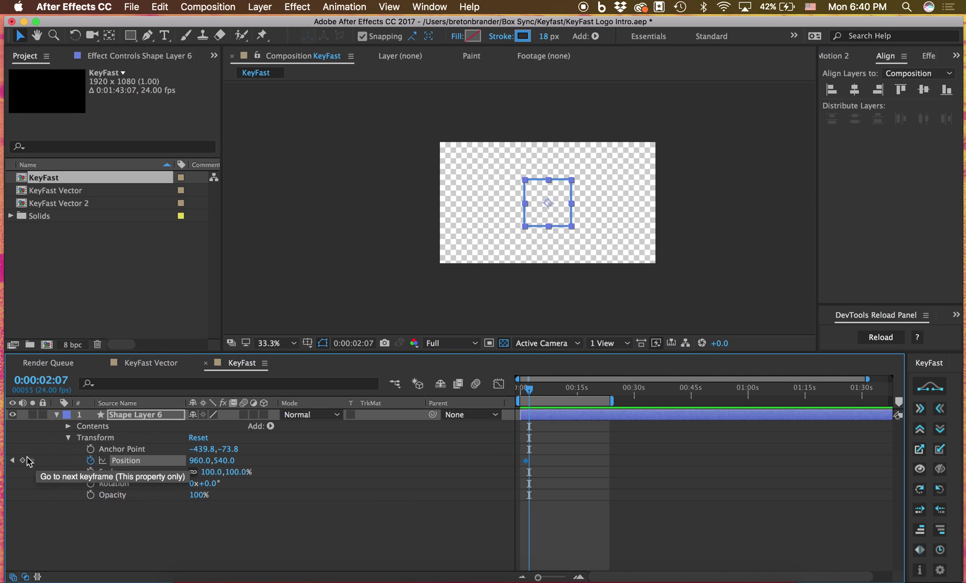
left_click(23, 461)
Step: Apply KeyFast easing to the whole of Shape Layer 6, inspect its keyframes, and undo the easing
left_click(582, 424)
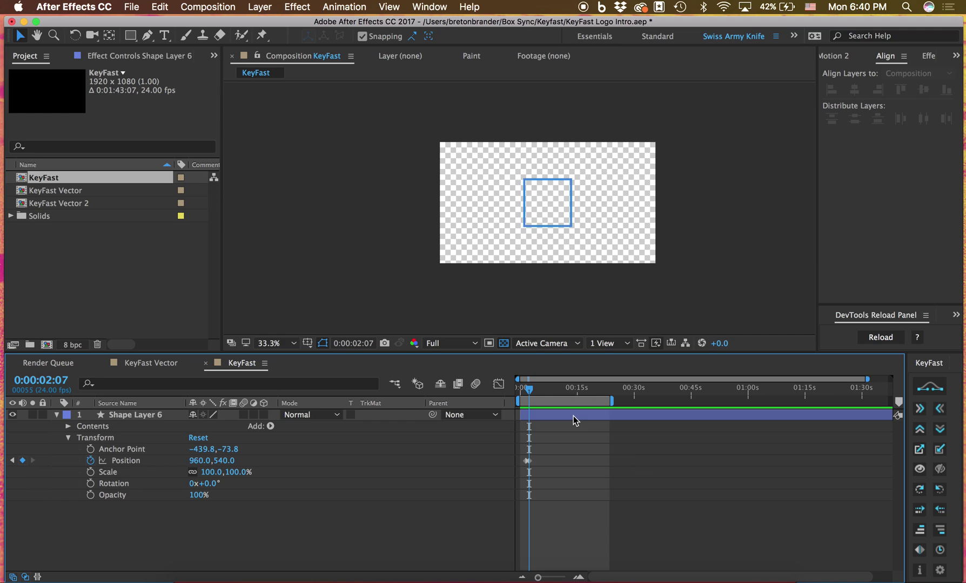
left_click(573, 416)
left_click(930, 389)
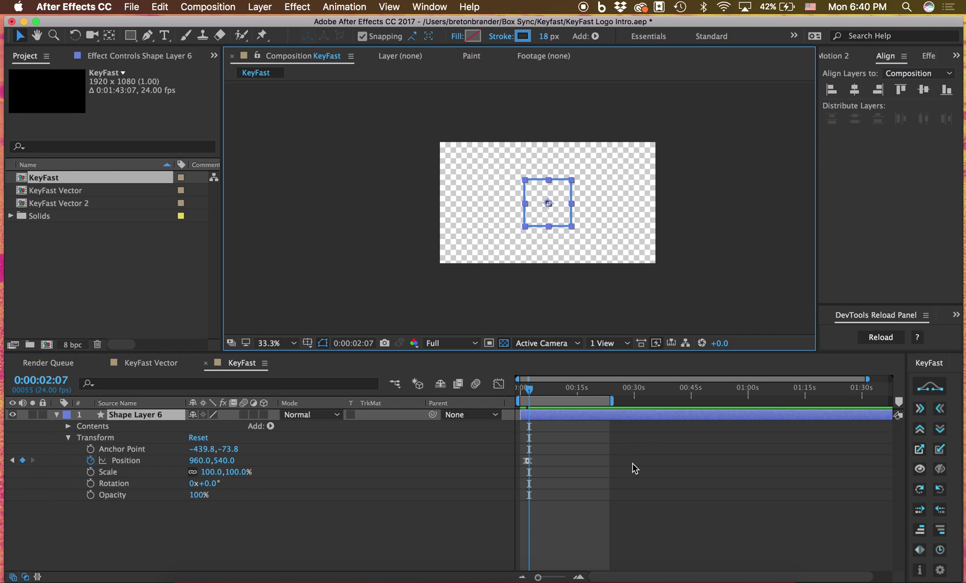
key("equal")
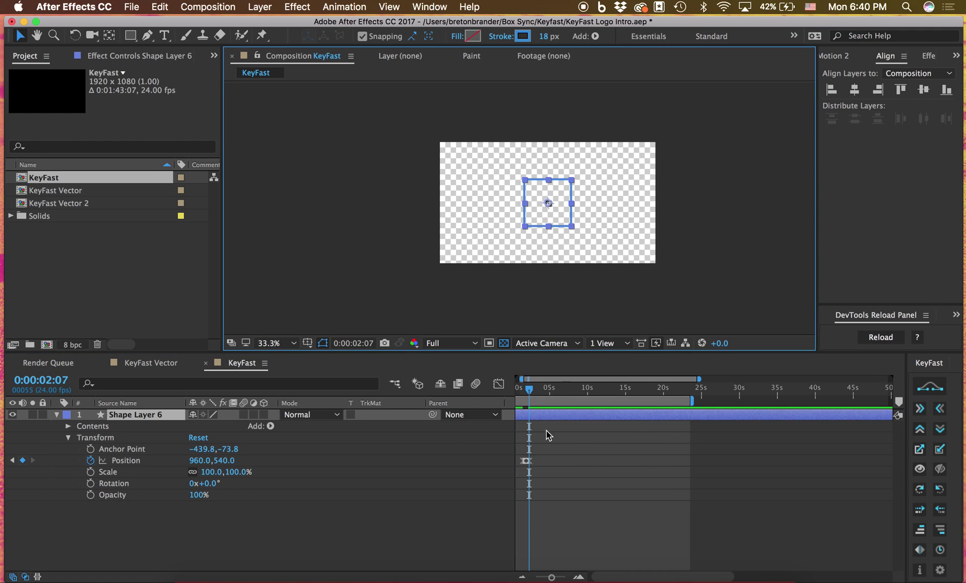
key("super+z")
Step: Duplicate Shape Layer 6, select both layers, and show only their Position properties
left_click(549, 443)
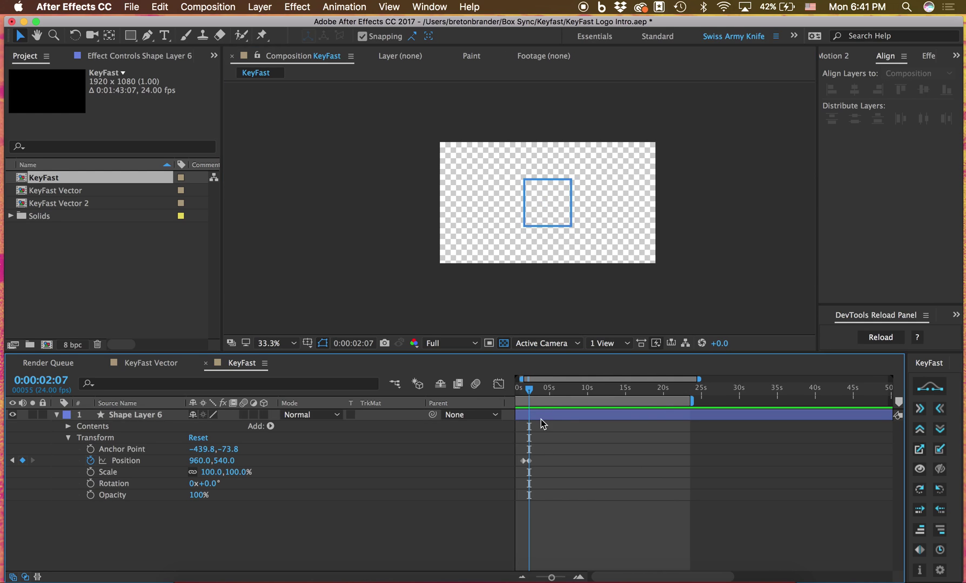
left_click(541, 419)
key("super+d")
left_click(543, 425, "shift")
key("p")
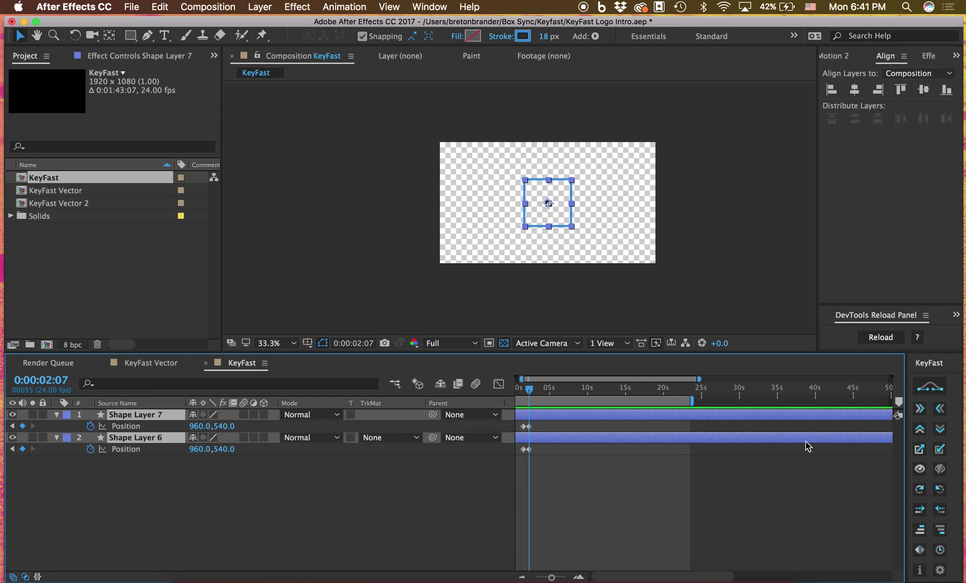
Step: Try KeyFast's rightward slide on both shape layers, and delete all their position keyframes
left_click(917, 408)
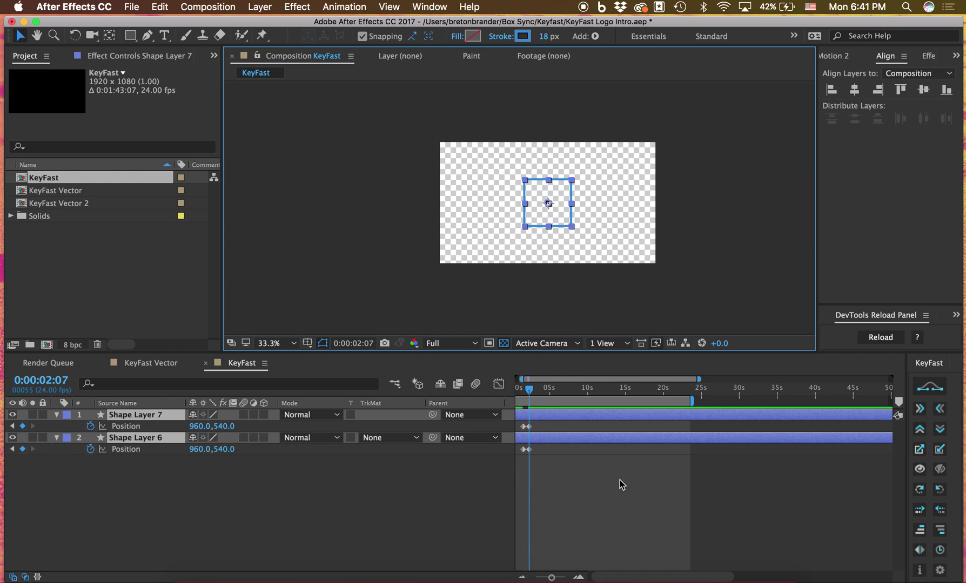
left_click(591, 483)
left_click_drag(578, 461, 507, 426)
key("Delete")
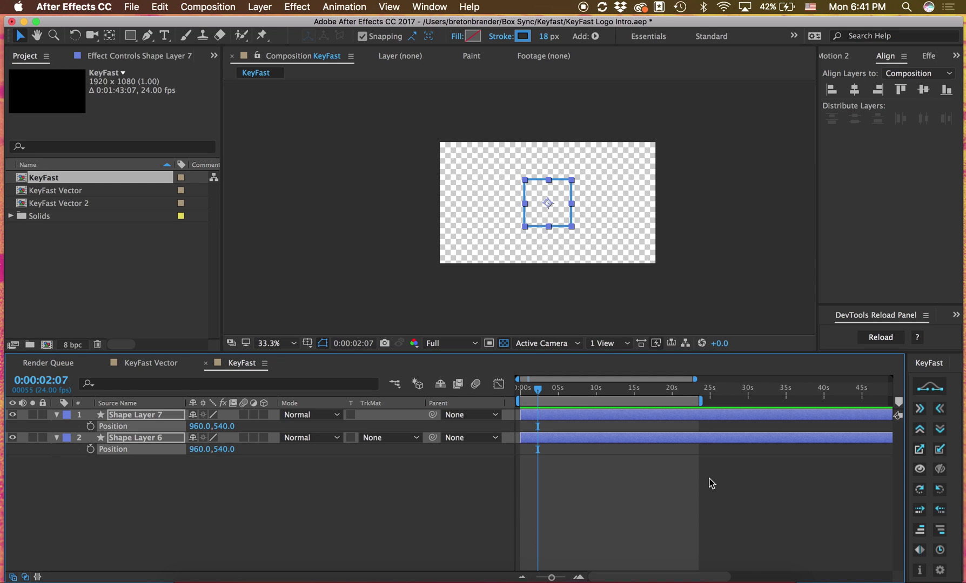
Step: Apply KeyFast's rightward slide to both shape layers at 0:00:00:00 so they enter from beyond the left edge
left_click(568, 480)
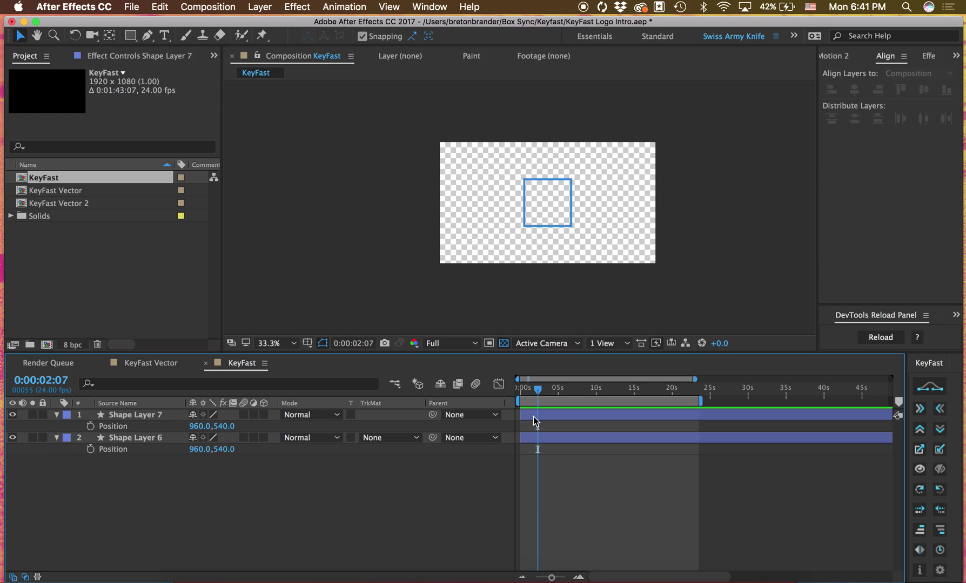
key("super+a")
left_click(521, 398)
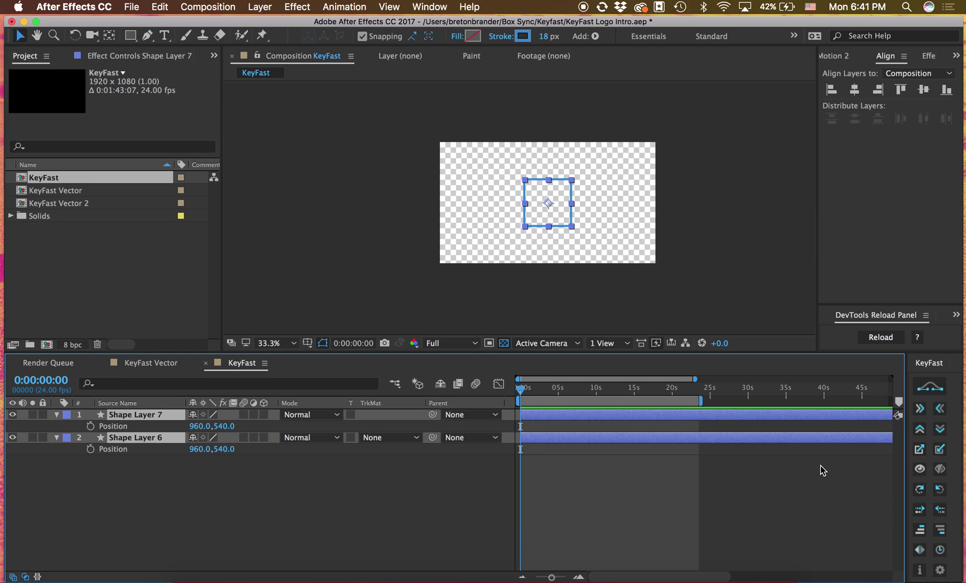
left_click(918, 409)
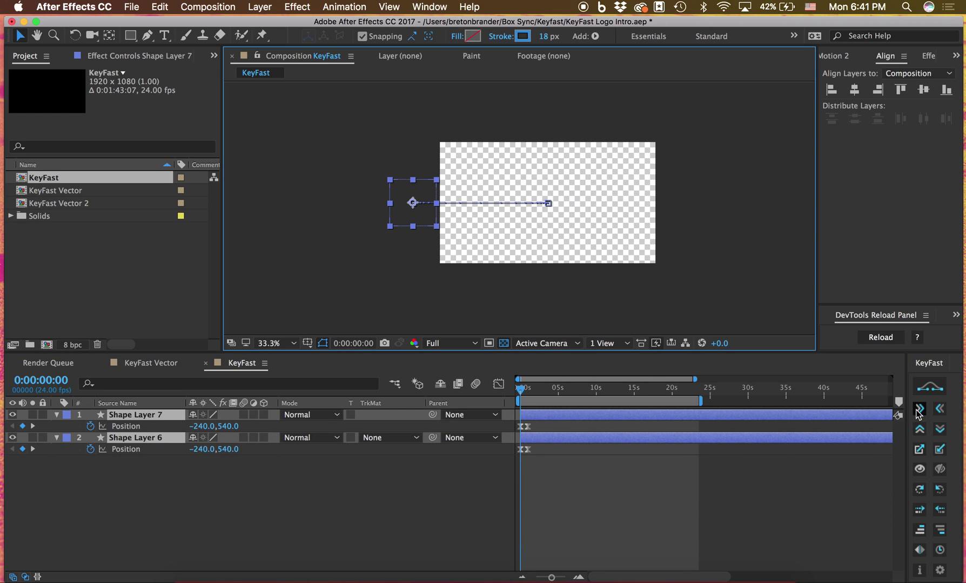
Step: Preview the slide-in animation from the start and scrub past its last keyframe
left_click(617, 485)
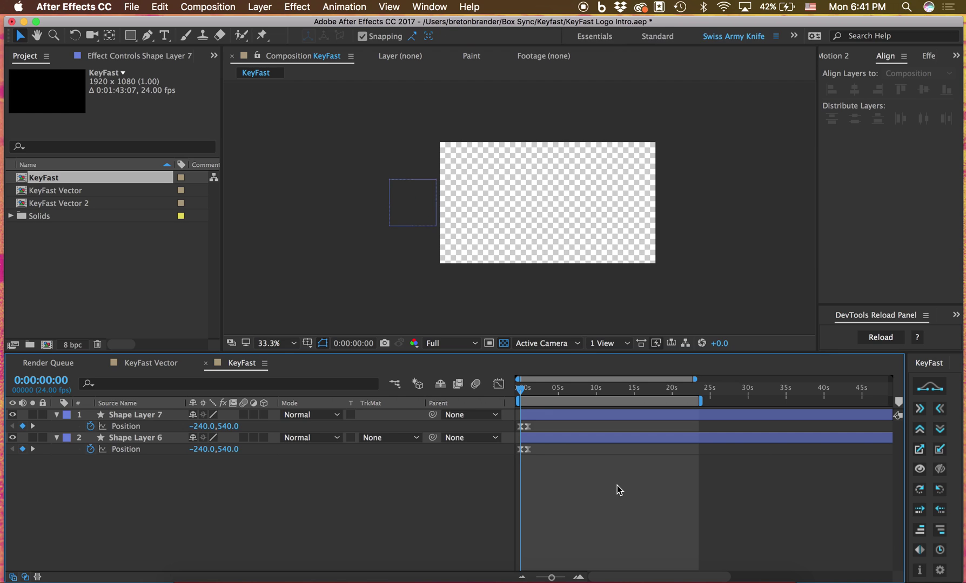
key("space")
left_click(520, 394)
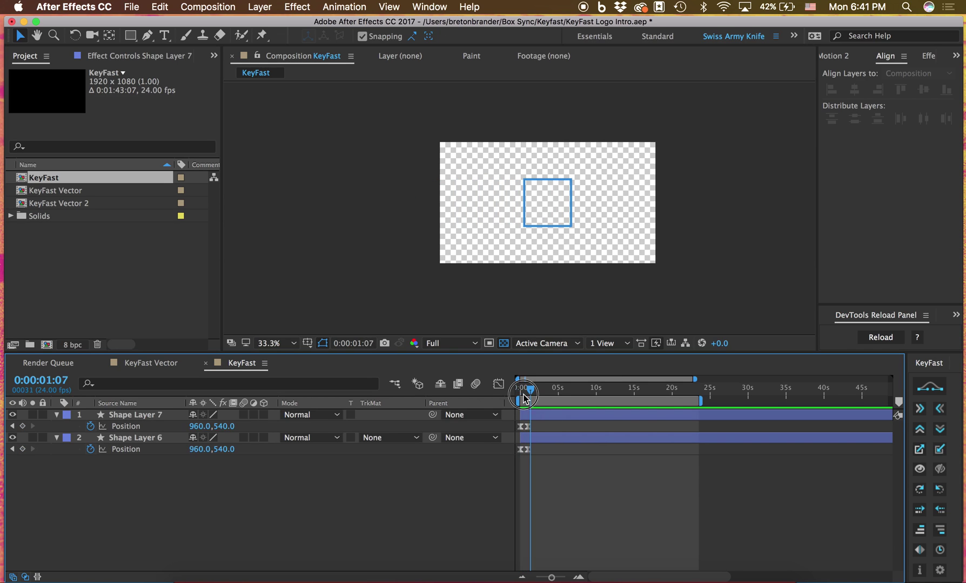
left_click_drag(520, 397, 532, 395)
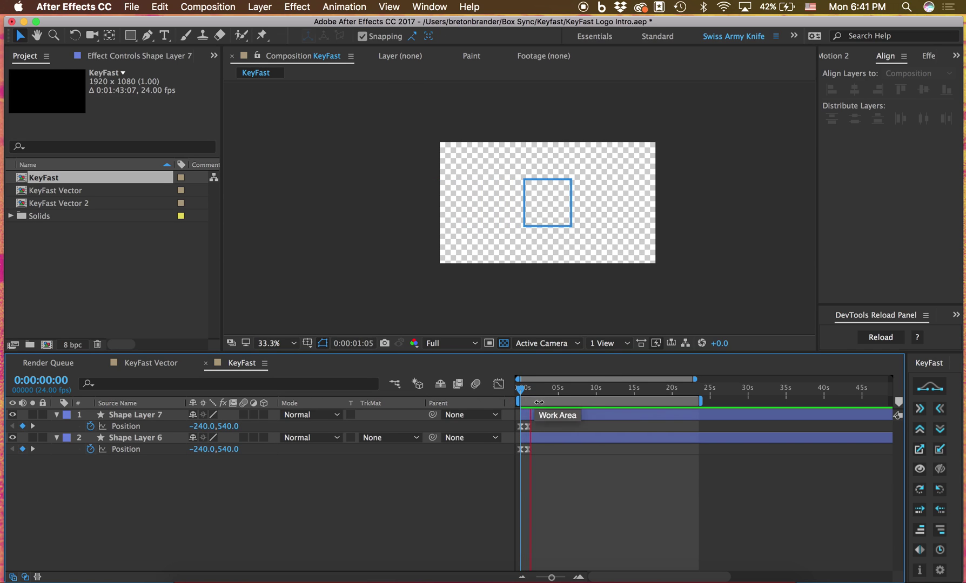
Step: Apply KeyFast's rightward slide to both shape layers again at 0:00:01:09 to send them off the right side
key("super+a")
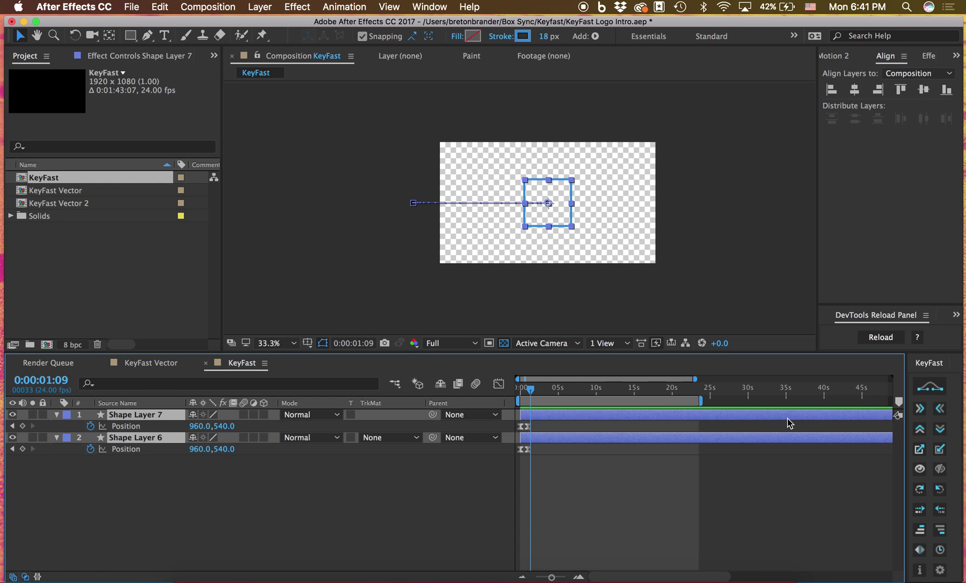
left_click(930, 414)
left_click(757, 482)
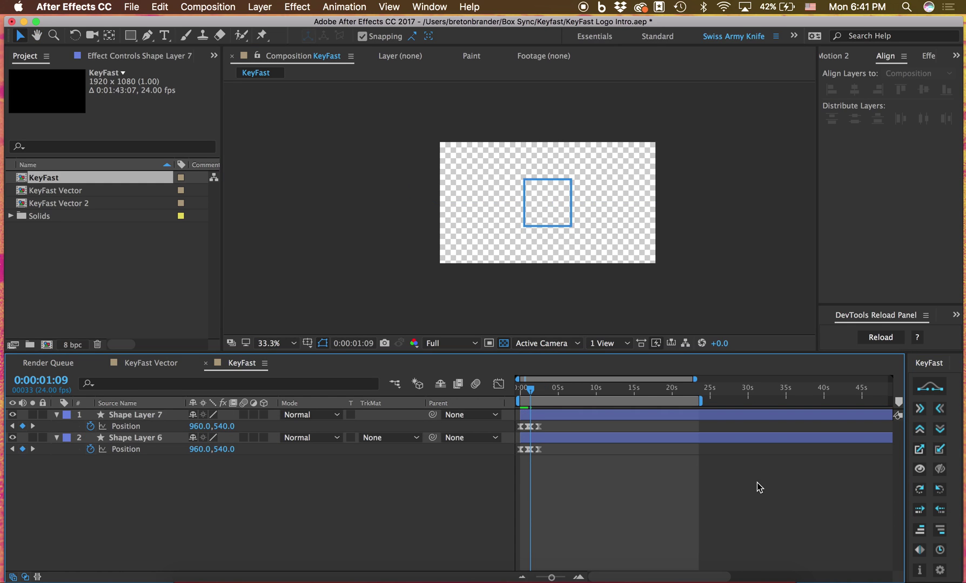
Step: Preview the slide-in and slide-out from the start, and undo the second slide
left_click(516, 395)
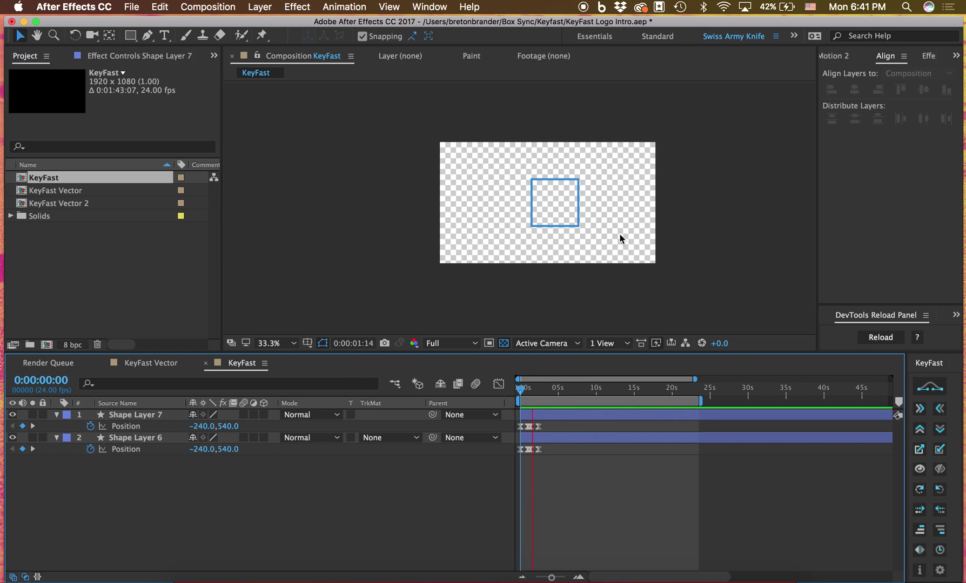
left_click(523, 388)
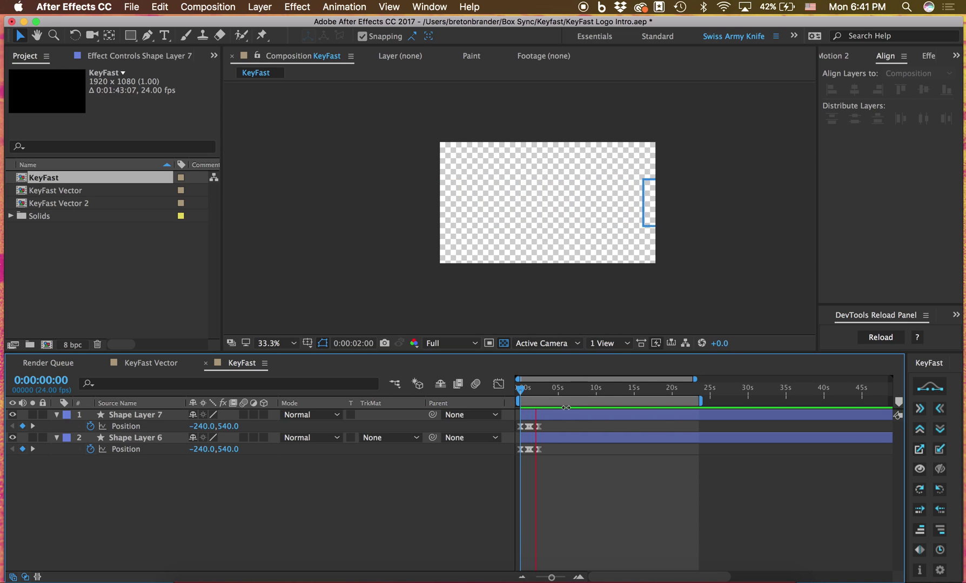
key("space")
key("super+z")
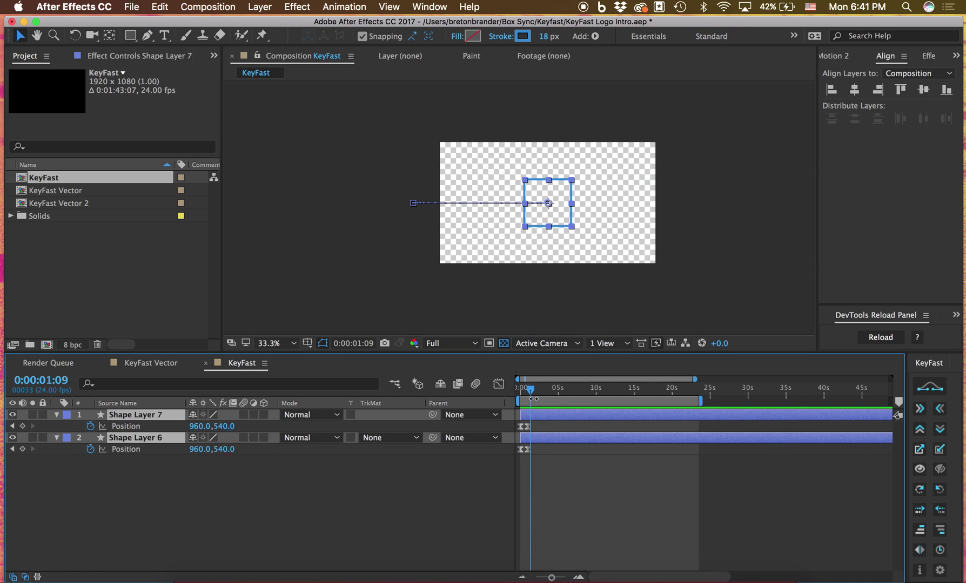
Step: Play the slide-in animation of both shape layers repeatedly from 0:00:00:00
left_click(525, 394)
left_click_drag(526, 395, 517, 394)
key("space")
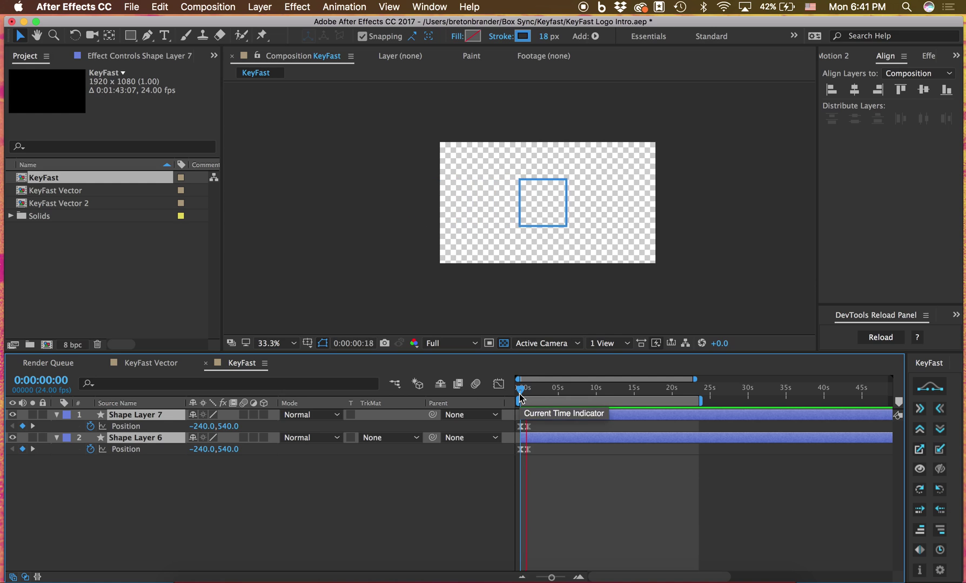
left_click(514, 393)
key("space")
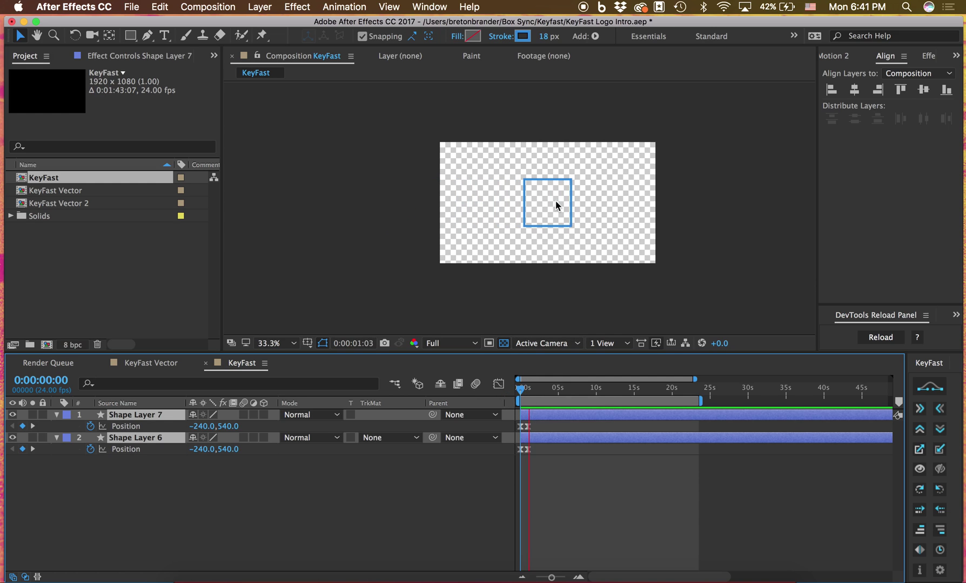
key("space")
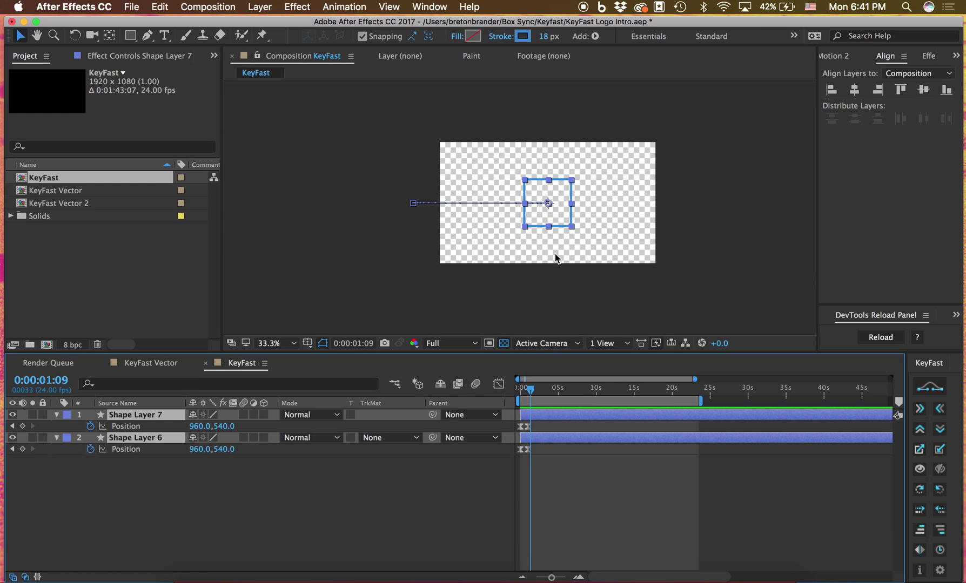
left_click(941, 417)
left_click_drag(530, 389, 519, 395)
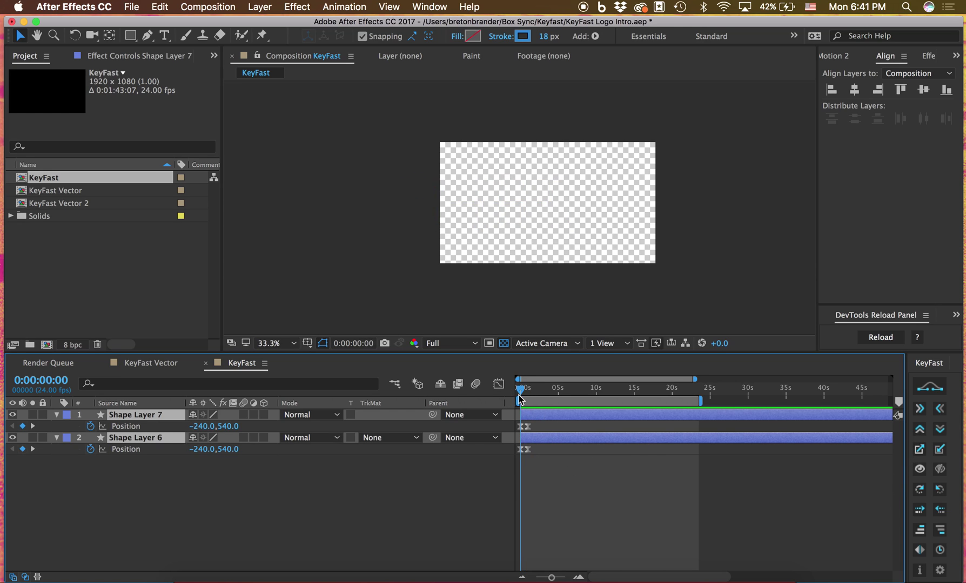
key("space")
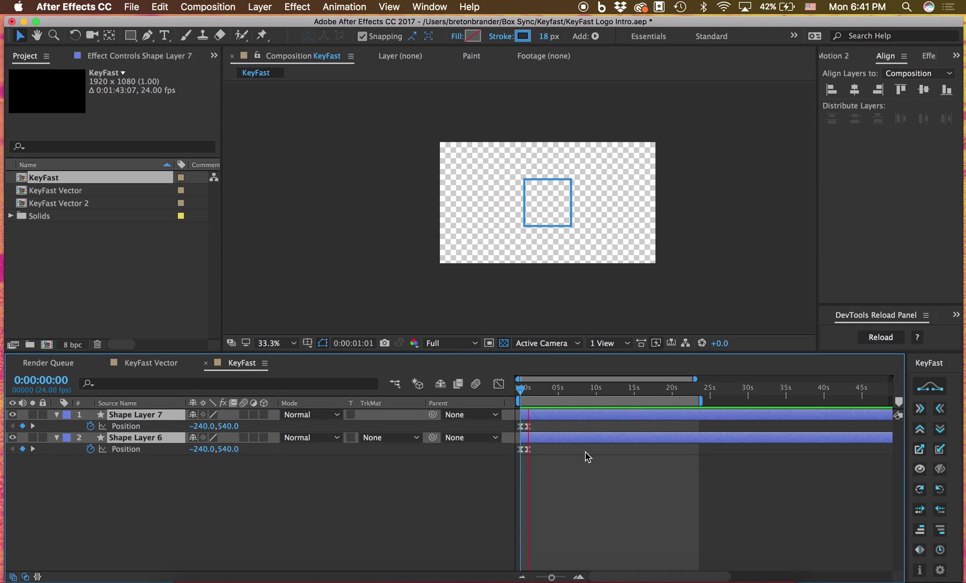
key("space")
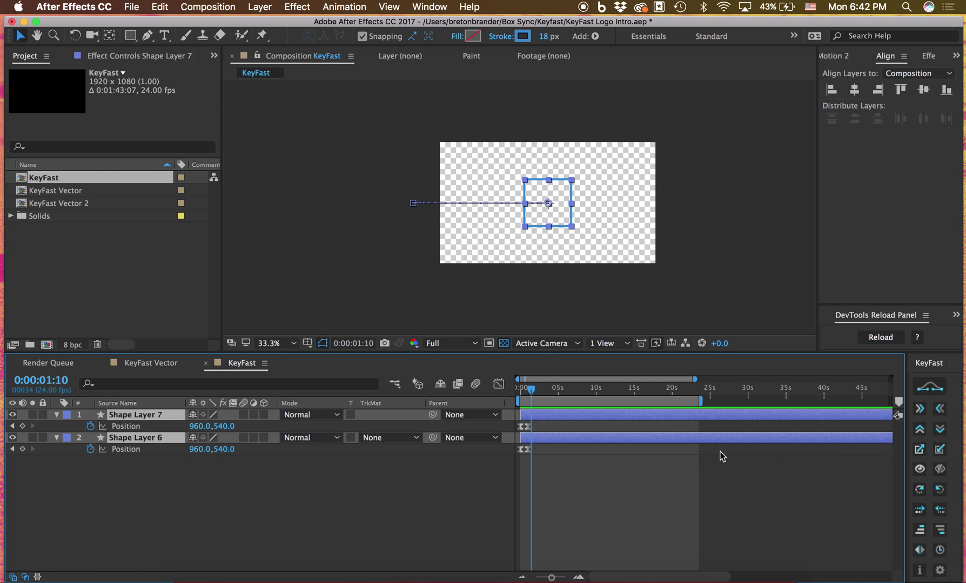
Step: Try KeyFast's upward slide on both shape layers at 0:00:01:10, preview it, and undo it
left_click(919, 429)
left_click(735, 478)
key("space")
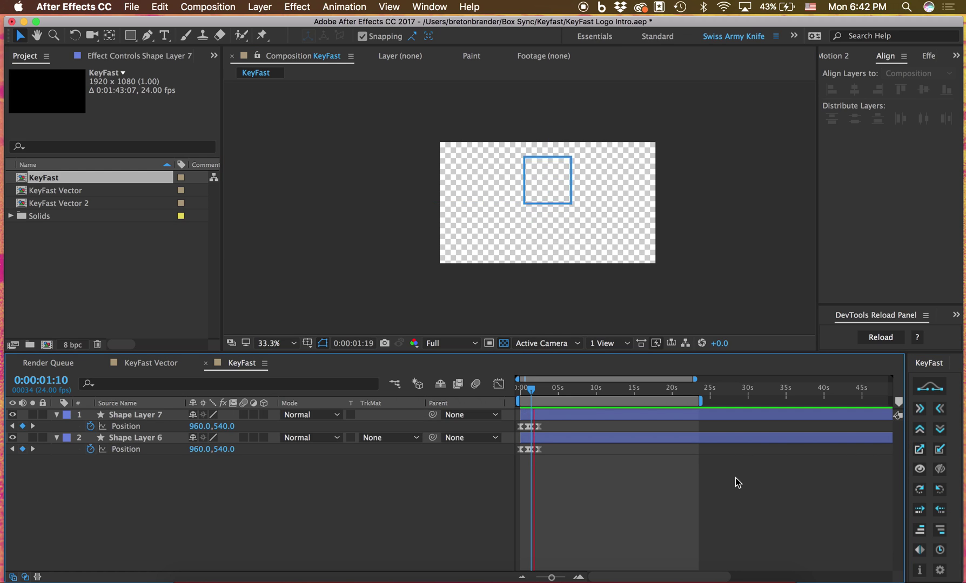
key("space")
key("super+a")
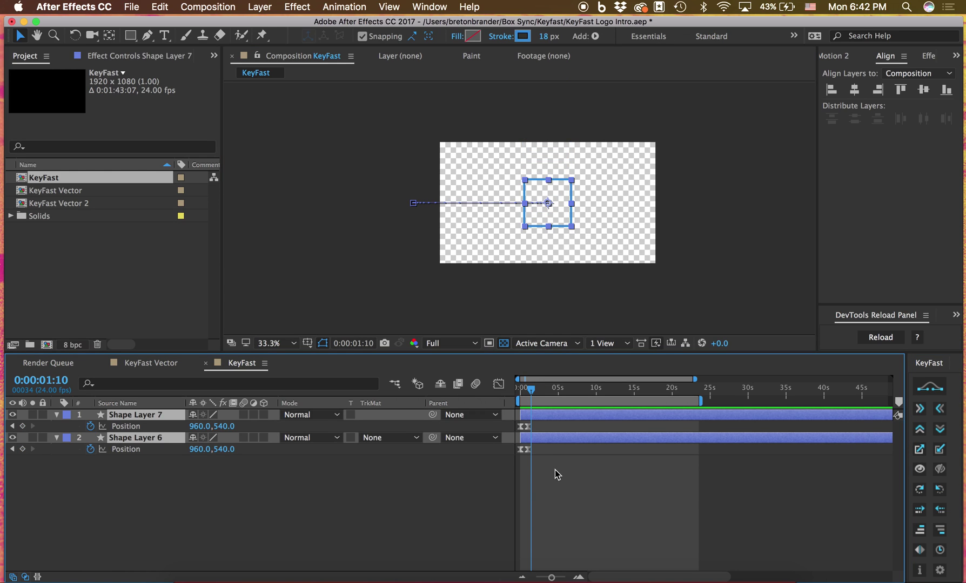
Step: Replace both shape layers' Position keyframes with KeyFast's scale-up animation at 0:00:01:10, preview it, and show the Scale properties
left_click_drag(552, 464, 487, 421)
key("Delete")
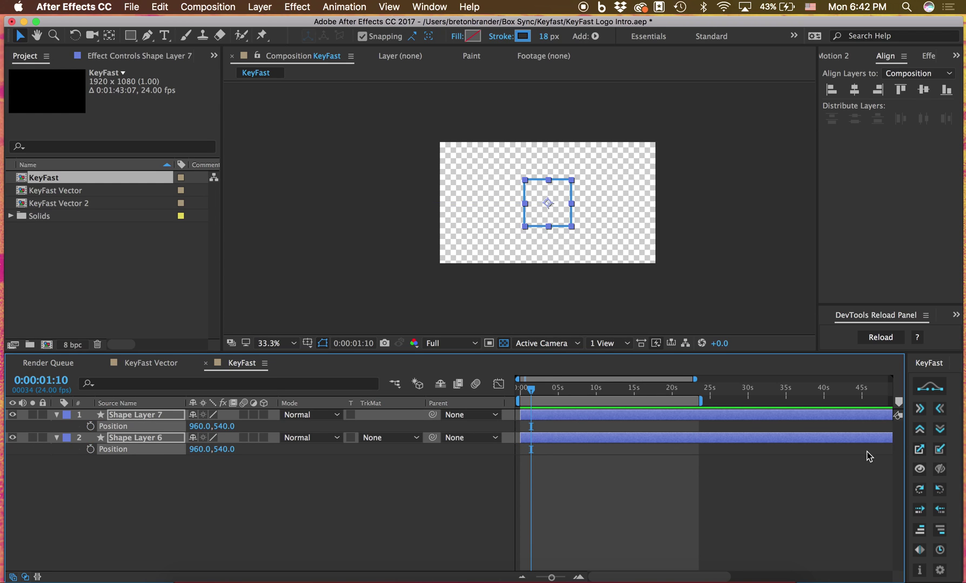
left_click(918, 450)
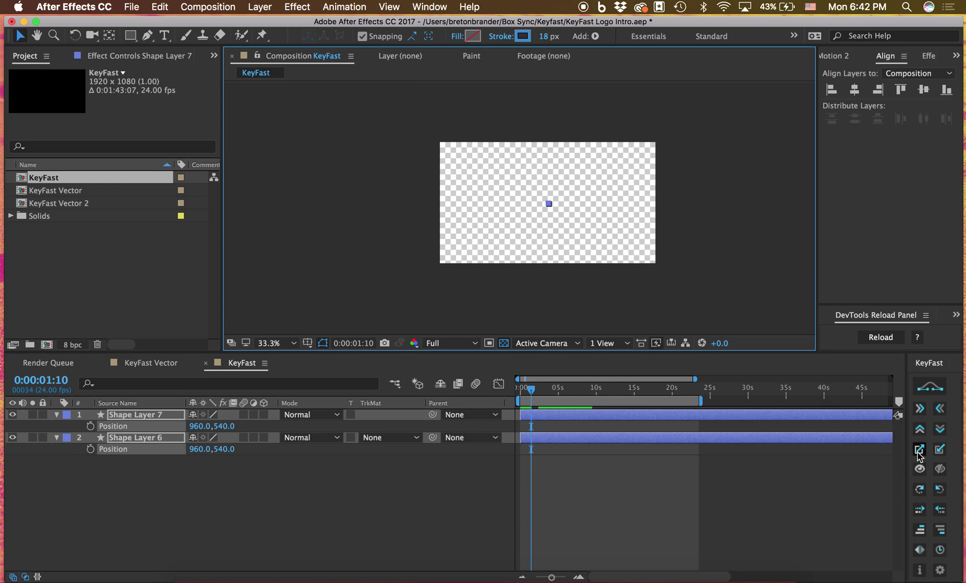
left_click(786, 461)
key("space")
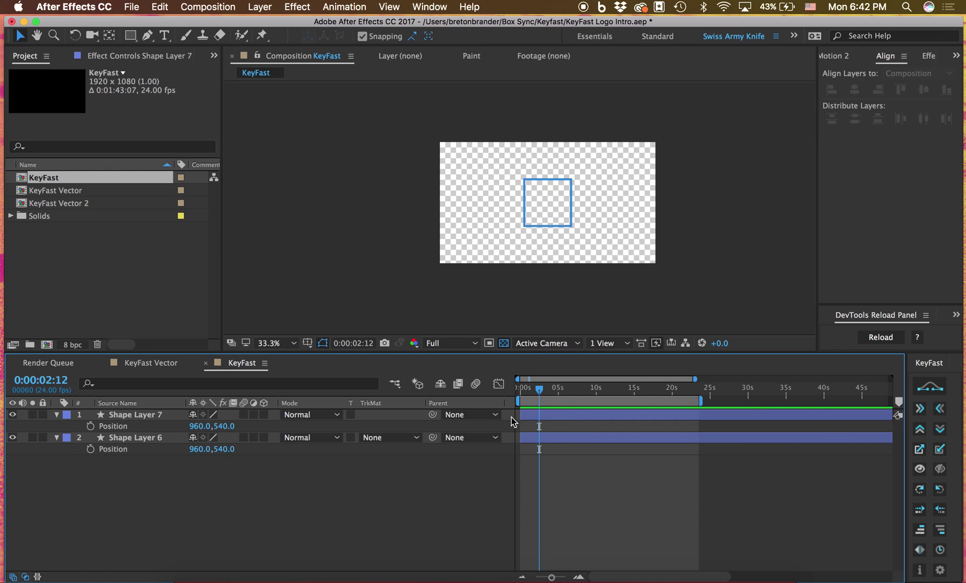
key("super+a")
key("s")
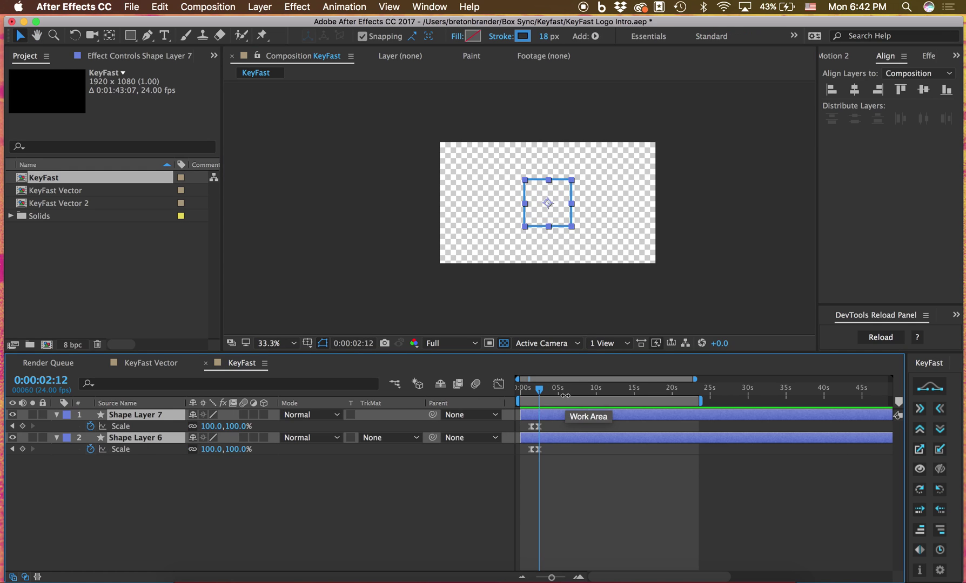
Step: Try KeyFast's scale-down animation on both shape layers at 0:00:05:12, undo it, and try the fade-in there instead
left_click(561, 401)
left_click(930, 454)
left_click(733, 469)
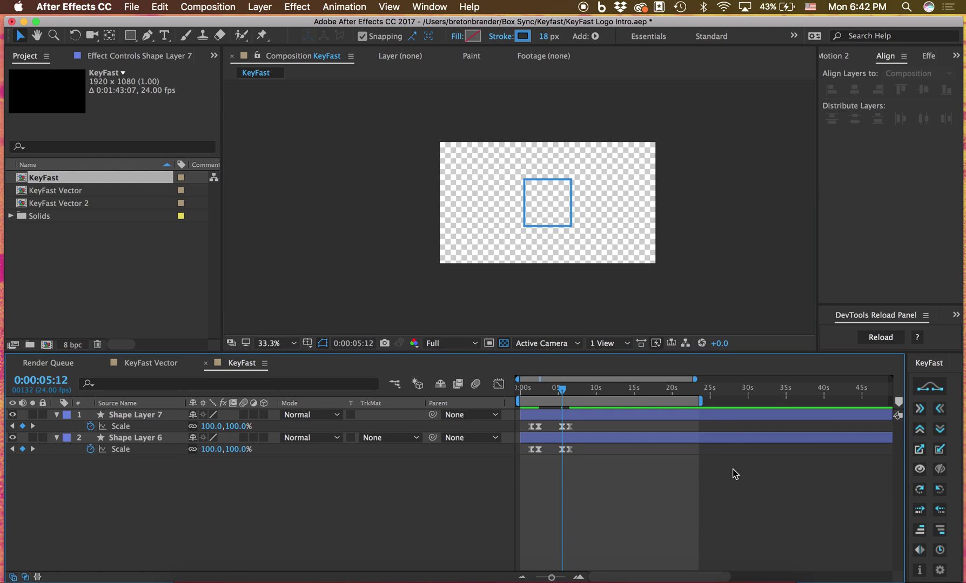
key("super+z")
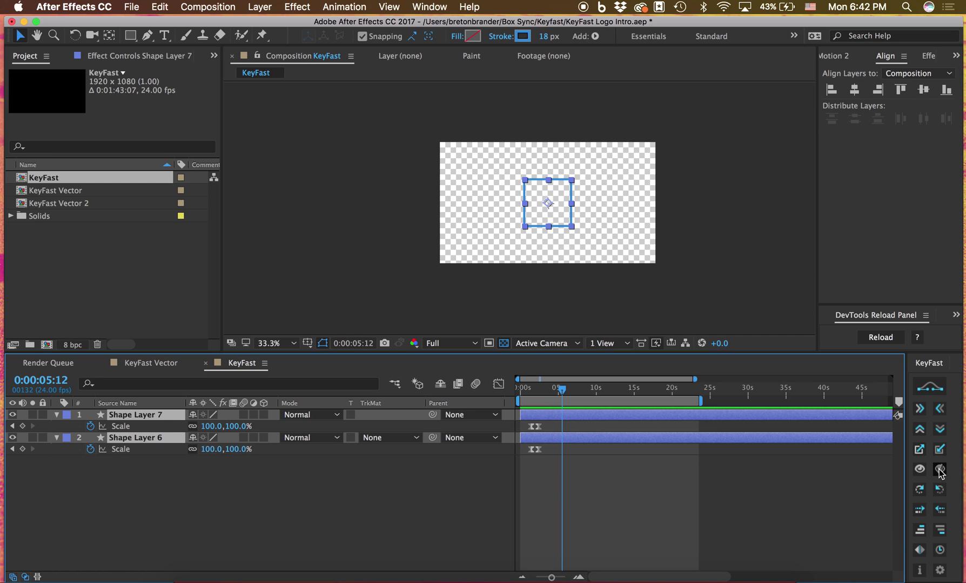
left_click(921, 469)
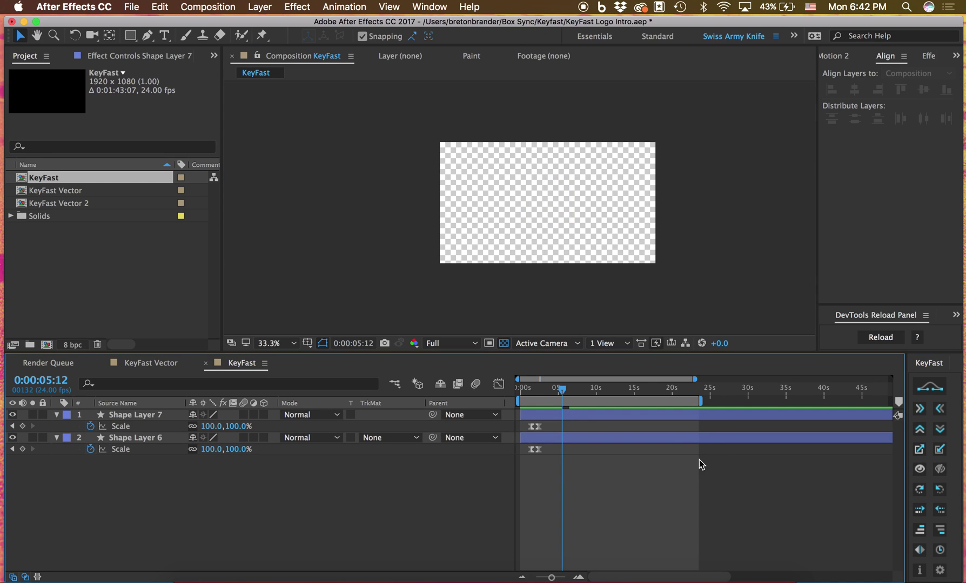
Step: Try KeyFast's rotation animation on both shape layers at 0:00:05:12, and delete the resulting Rotation keyframes
key("super+a")
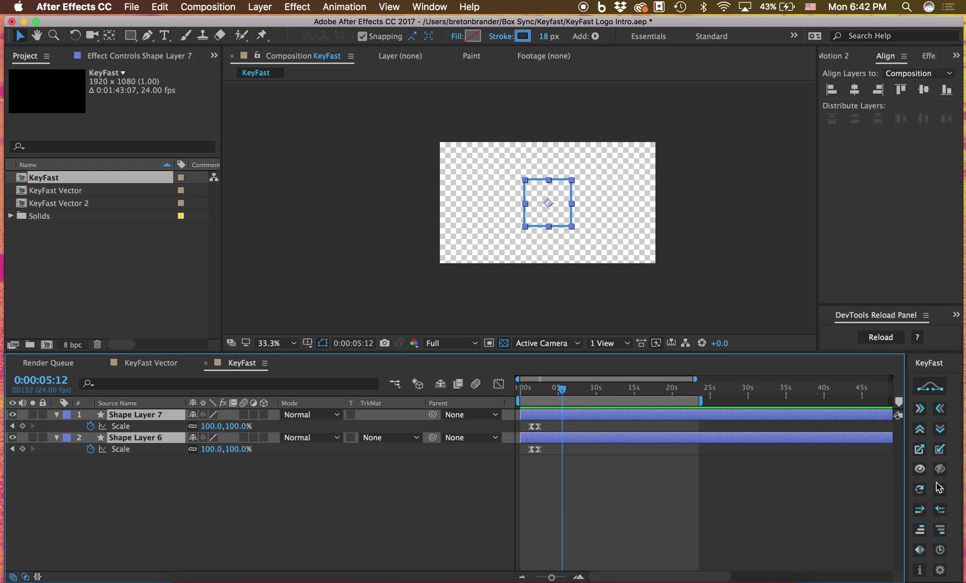
left_click(920, 490)
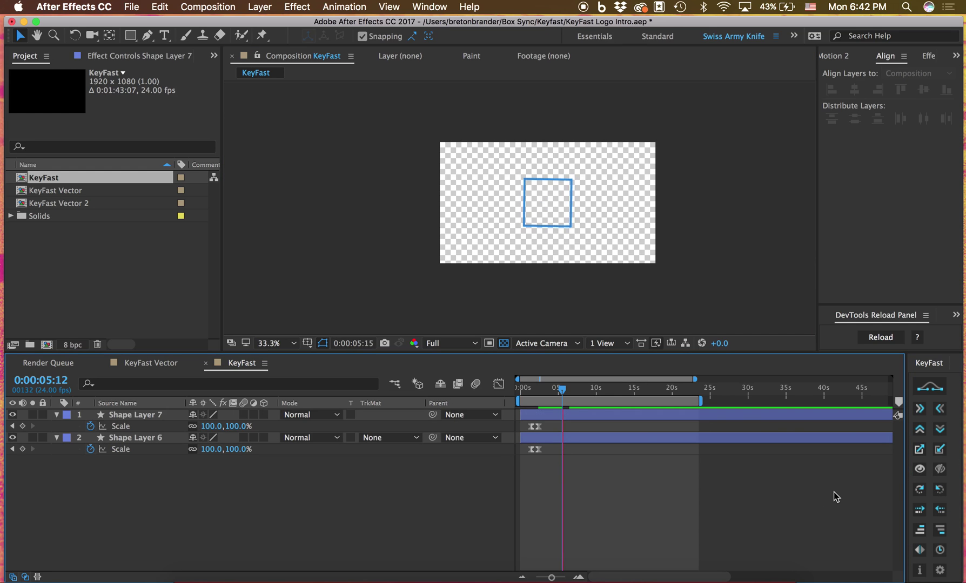
left_click(941, 493)
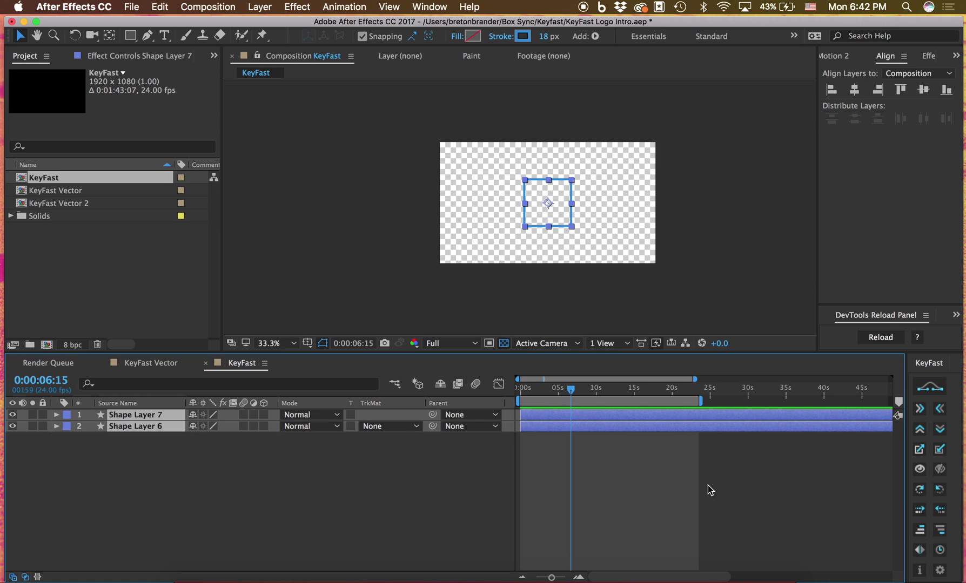
key("shift+r")
left_click_drag(597, 483, 574, 438)
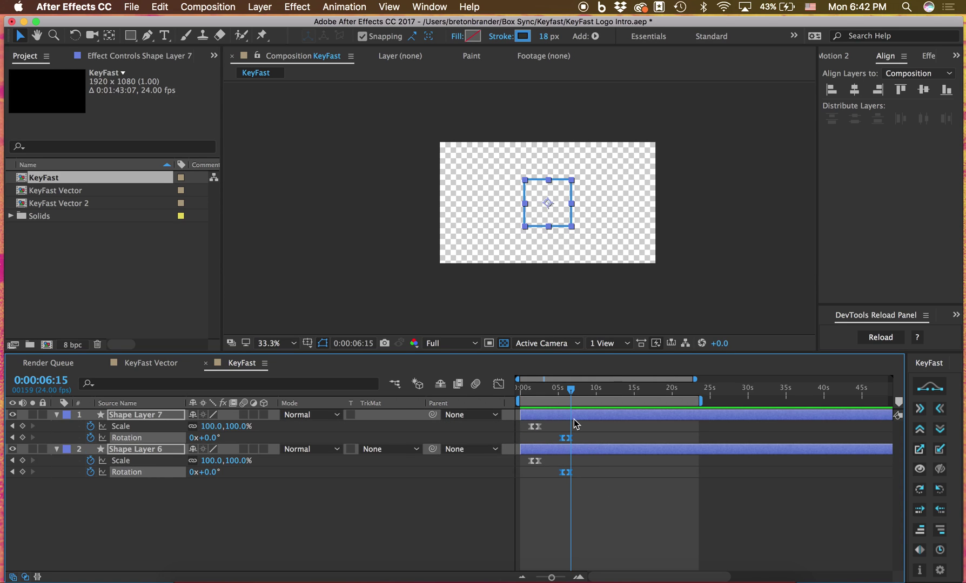
key("Delete")
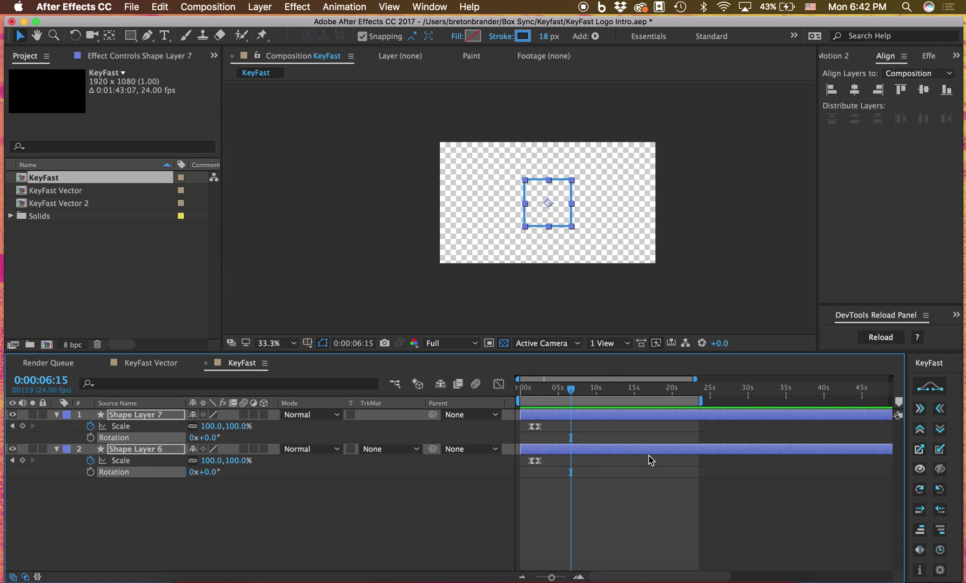
Step: Set the stroke width of both shape layers to 19 px
left_click(619, 492)
left_click(546, 198)
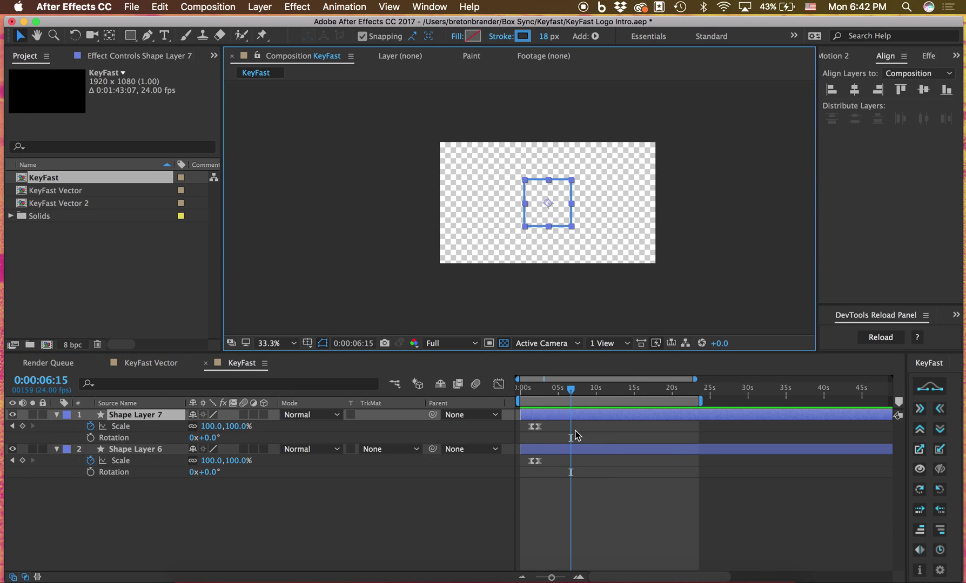
key("super+a")
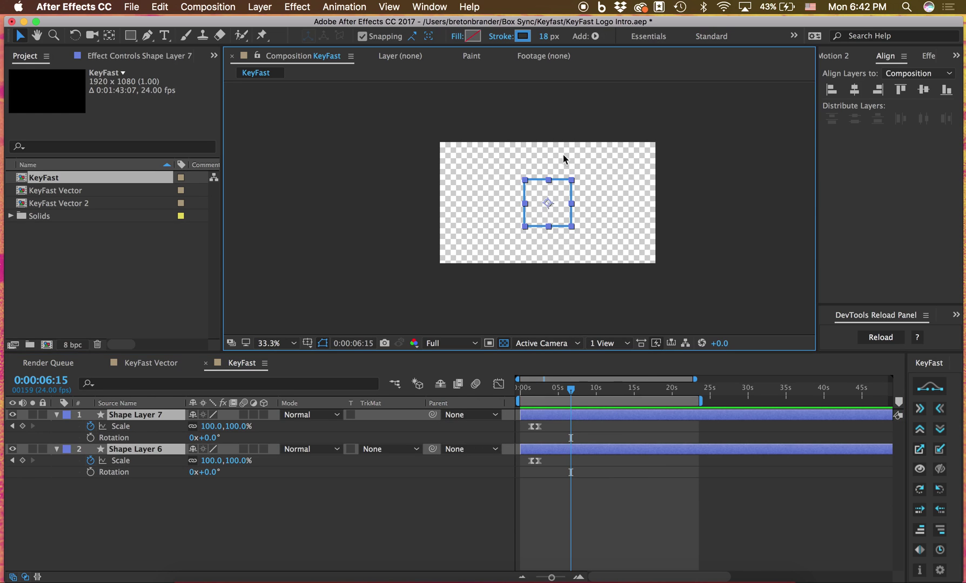
mouse_move(547, 39)
left_mouse_down()
mouse_move(532, 42)
mouse_move(546, 44)
left_mouse_up()
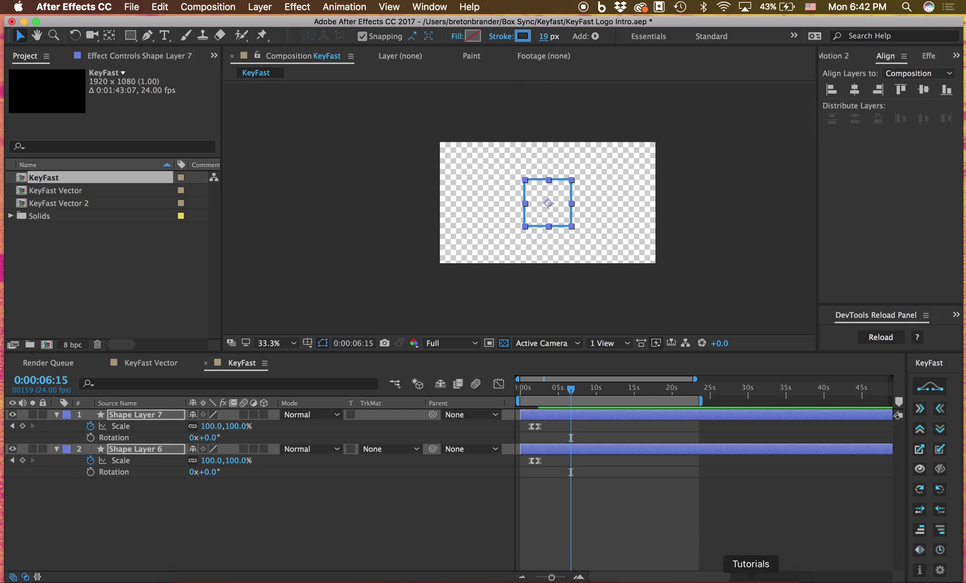
Step: Apply KeyFast's stroke draw-on to both shape layers at 0:00:06:15, move Shape Layer 6 left of the other square, and preview
left_click(922, 515)
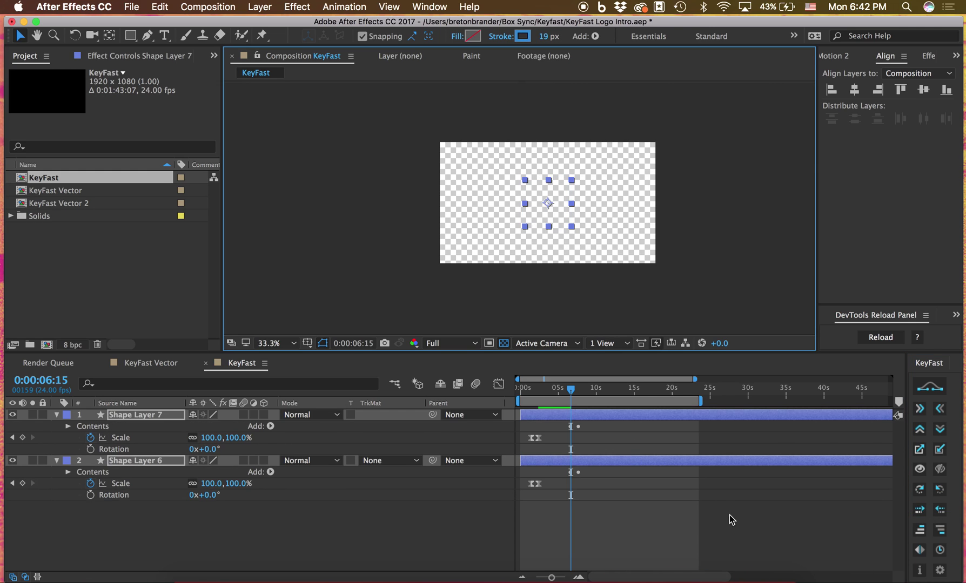
left_click(600, 460)
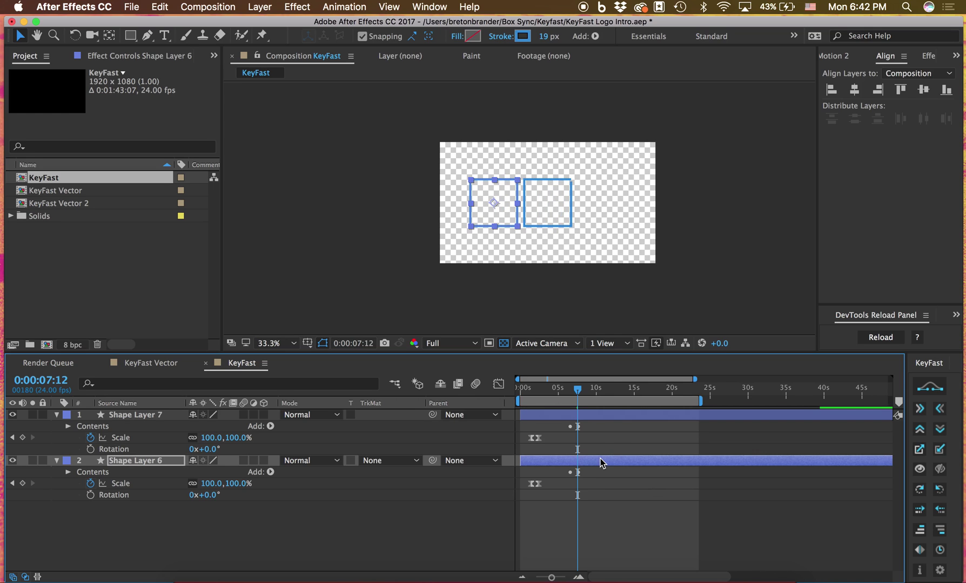
left_click_drag(578, 390, 572, 392)
key("space")
left_click(569, 395)
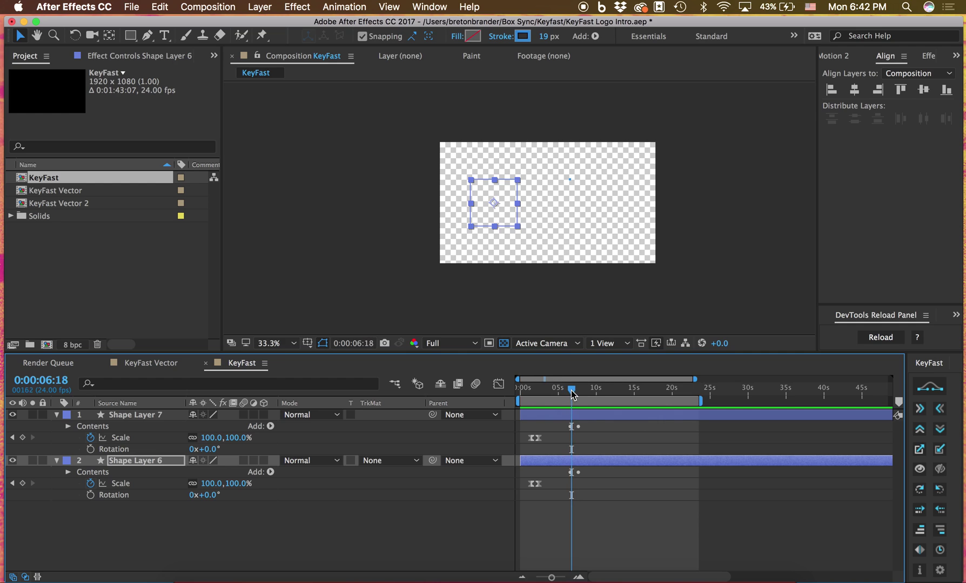
Step: Try KeyFast's reverse stroke animation on both shape layers at 0:00:08:08, preview it, and undo it
left_click(577, 417, "shift")
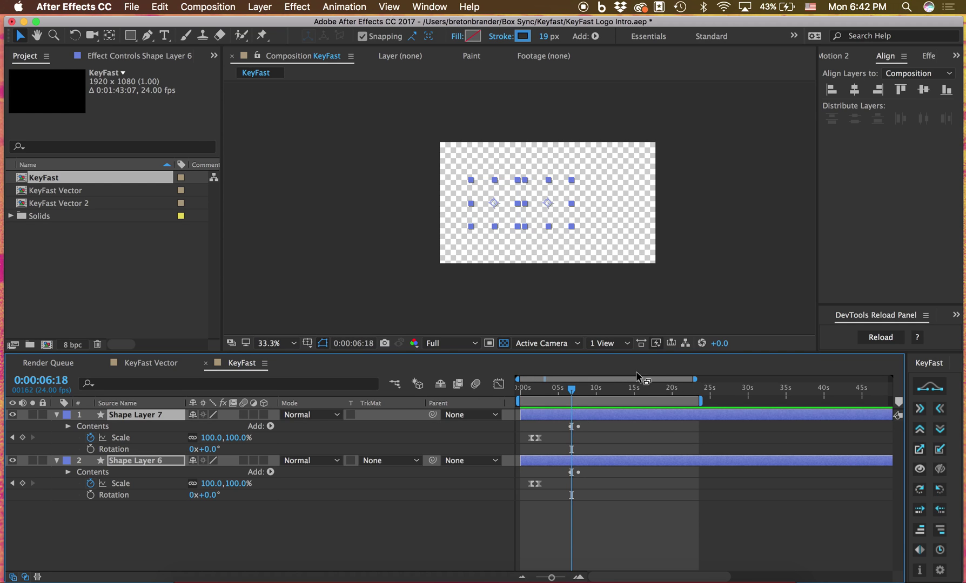
left_click(585, 389)
left_click(937, 510)
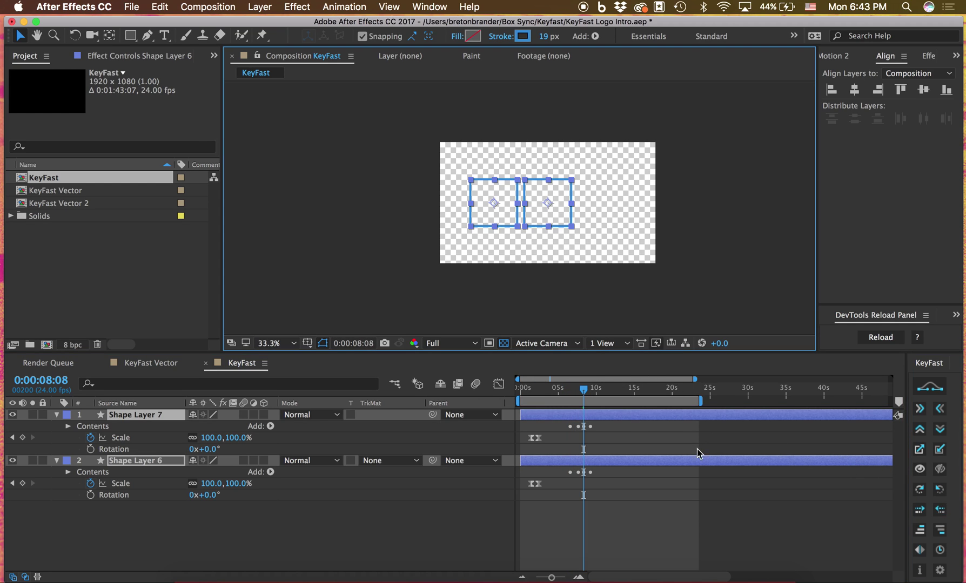
left_click(633, 454)
key("space")
key("space")
key("super+z")
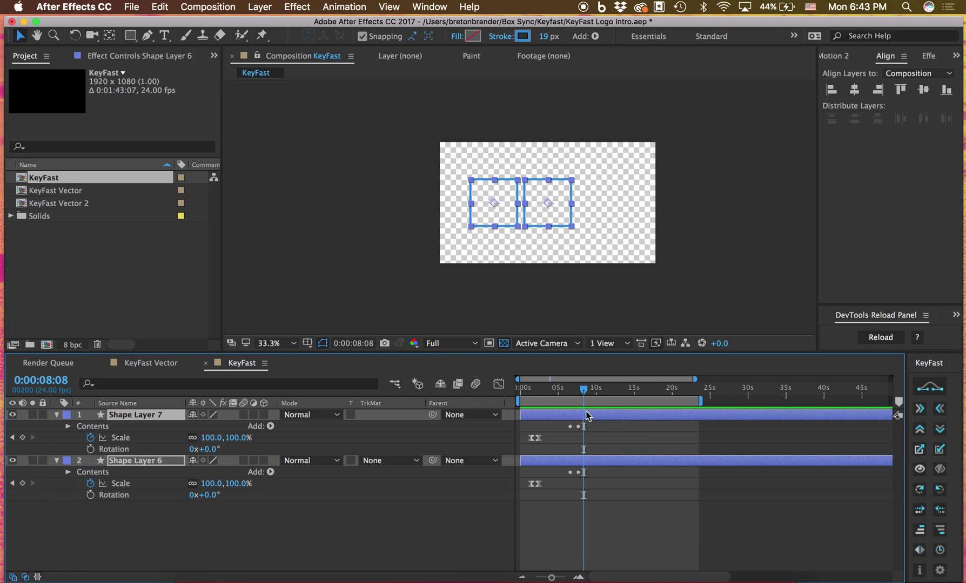
Step: Show the animated properties of both shape layers and preview the stroke draw-on around its End keyframes
key("u")
left_click_drag(574, 390, 575, 393)
left_click(576, 392)
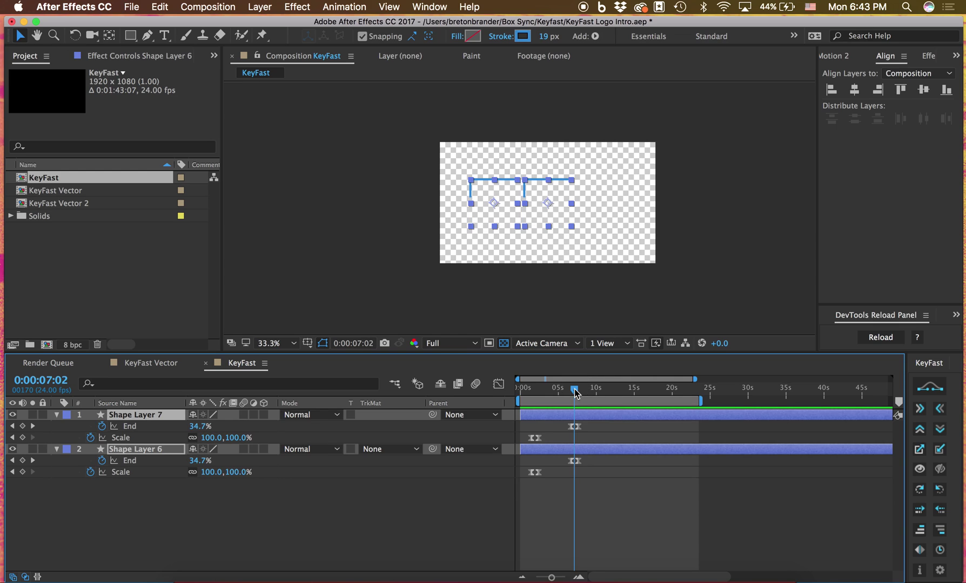
left_click(614, 522)
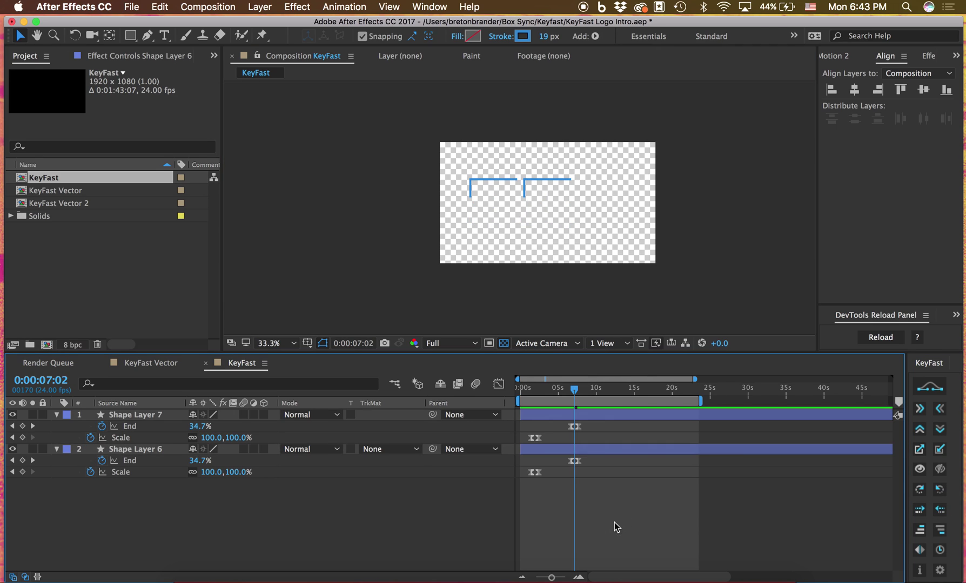
key("space")
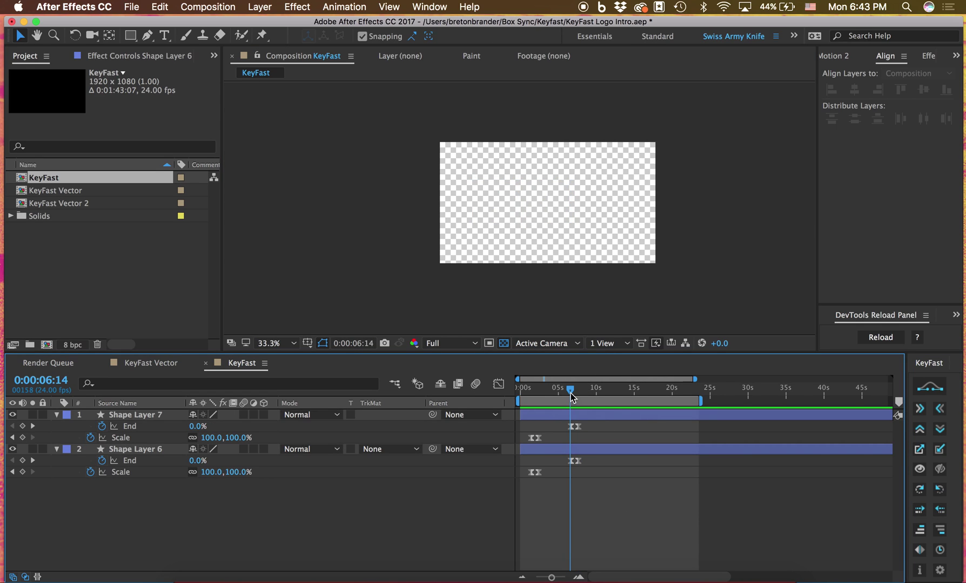
key("space")
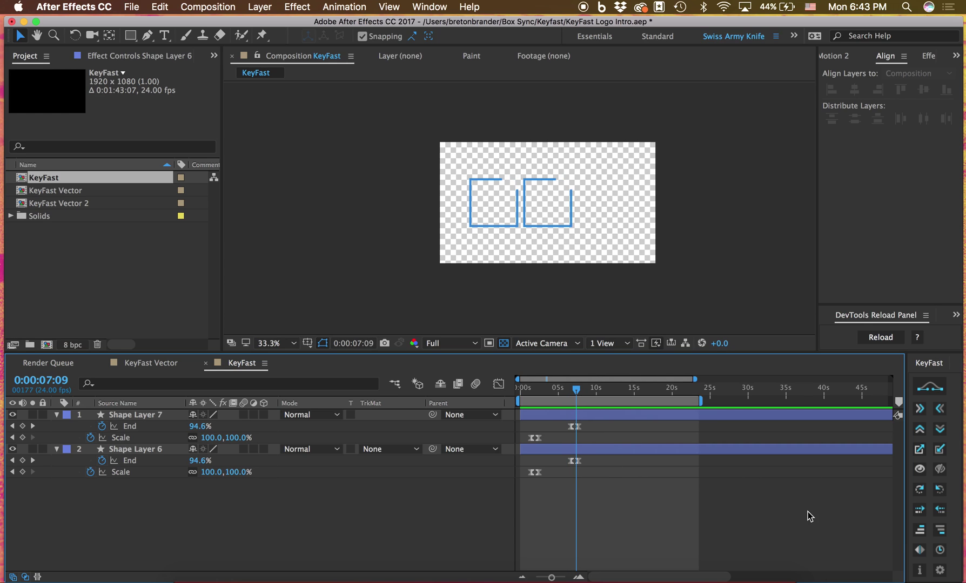
Step: Duplicate Shape Layer 7 twice and select all four shape layers
left_click(593, 418)
key("super+d")
key("super+d")
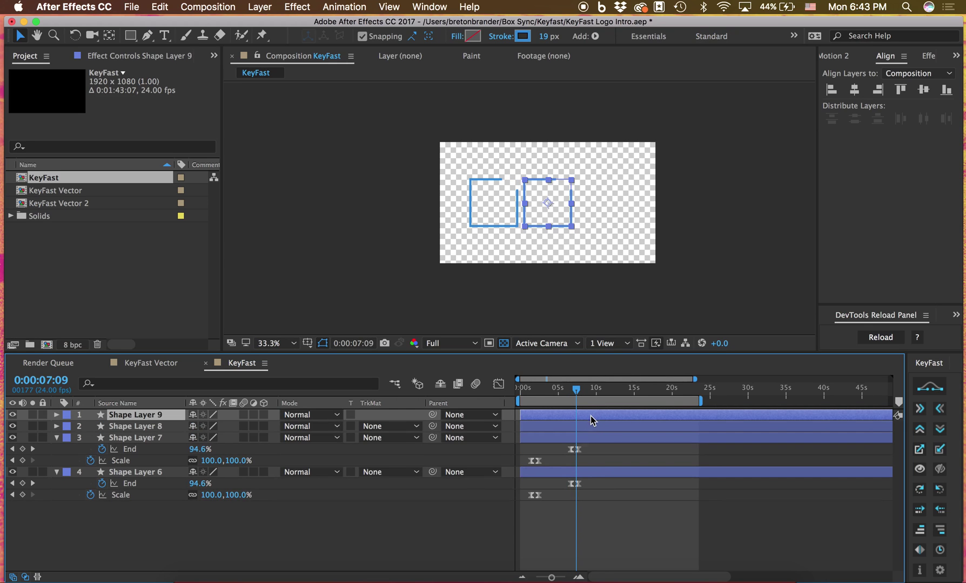
key("super+a")
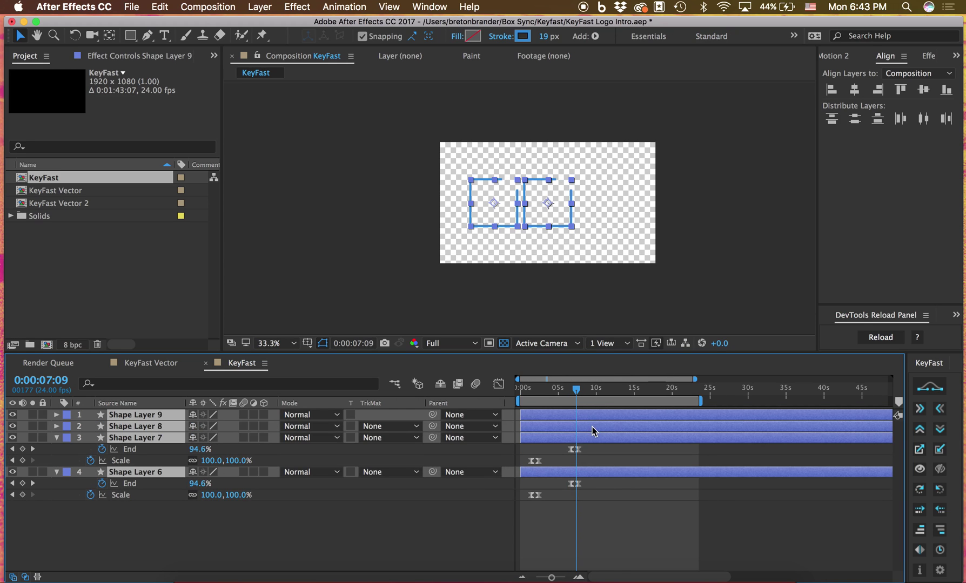
Step: Stagger the four selected shape layers with KeyFast, repeat the stagger at 0:00:00:04, and preview the result
left_click(920, 531)
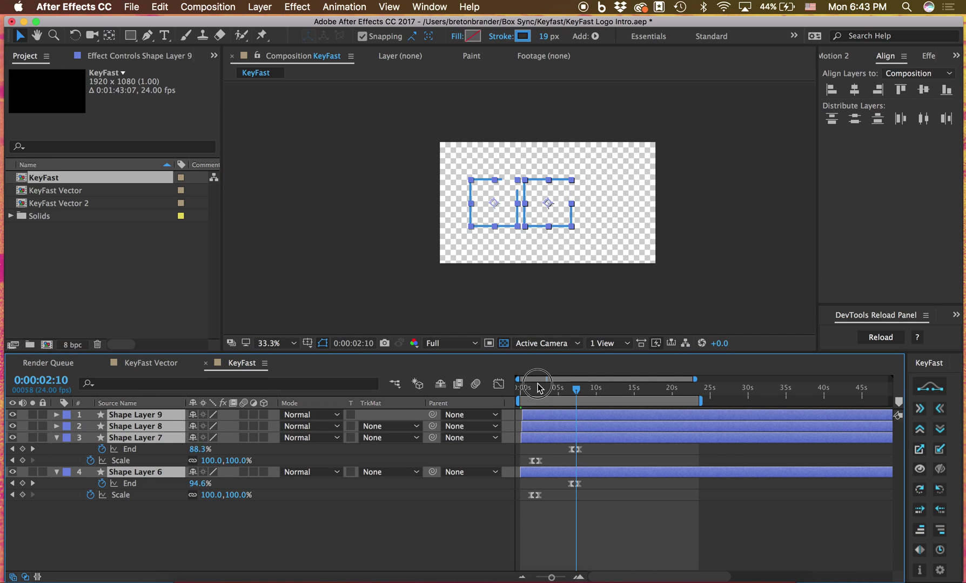
left_click_drag(538, 388, 522, 388)
left_click(920, 532)
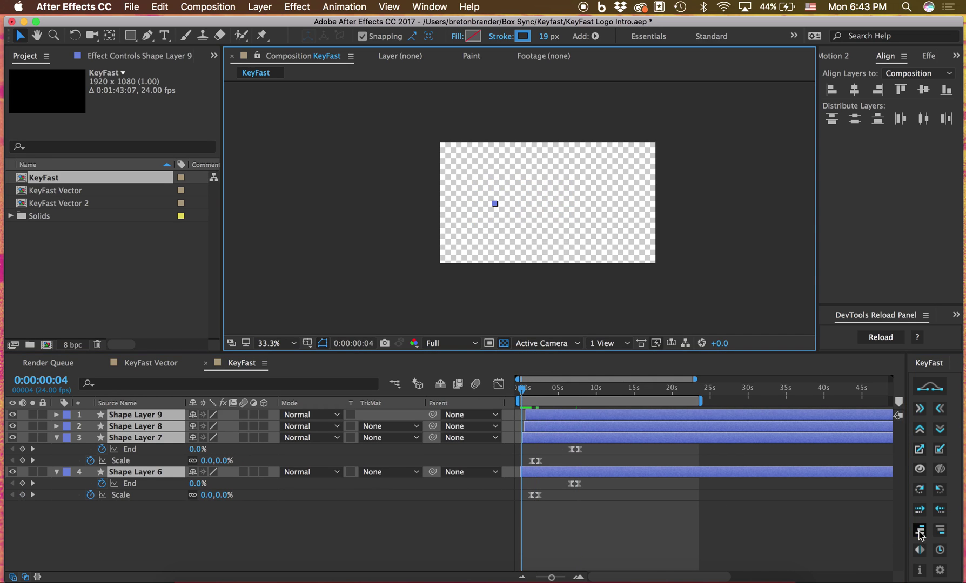
left_click(690, 511)
key("space")
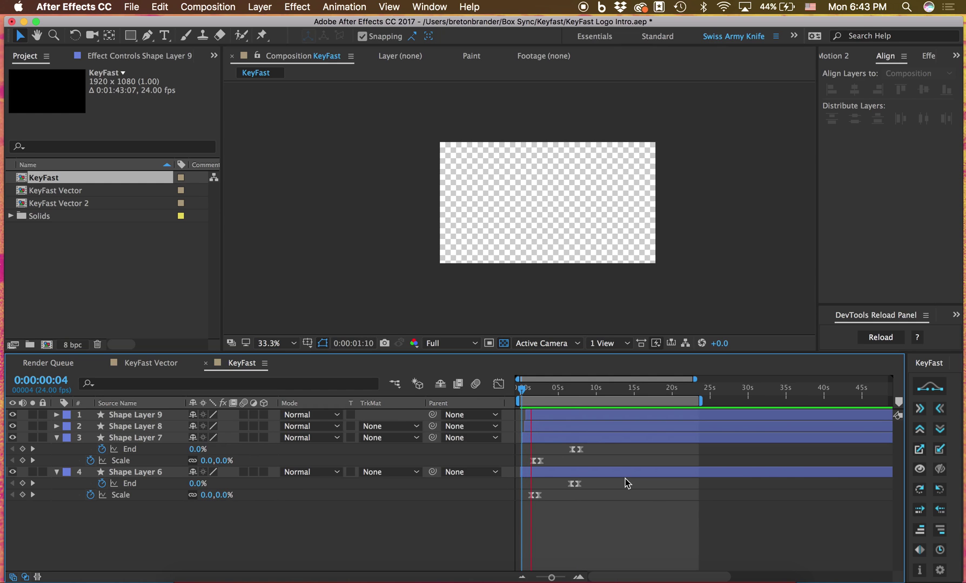
left_click(588, 393)
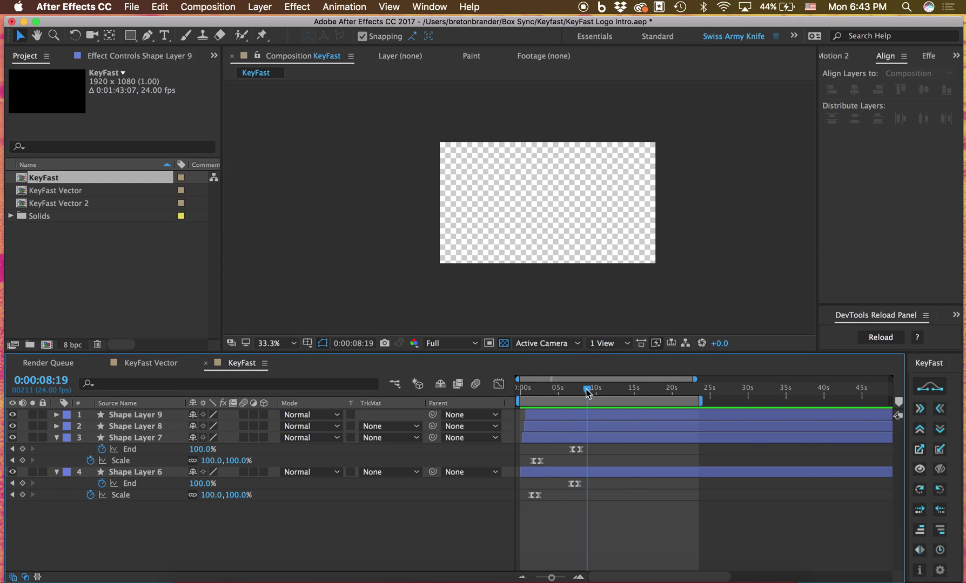
Step: Move the start of all four shape layers to 0:00:06:16
left_click_drag(589, 393, 571, 388)
key("super+a")
key("bracketleft")
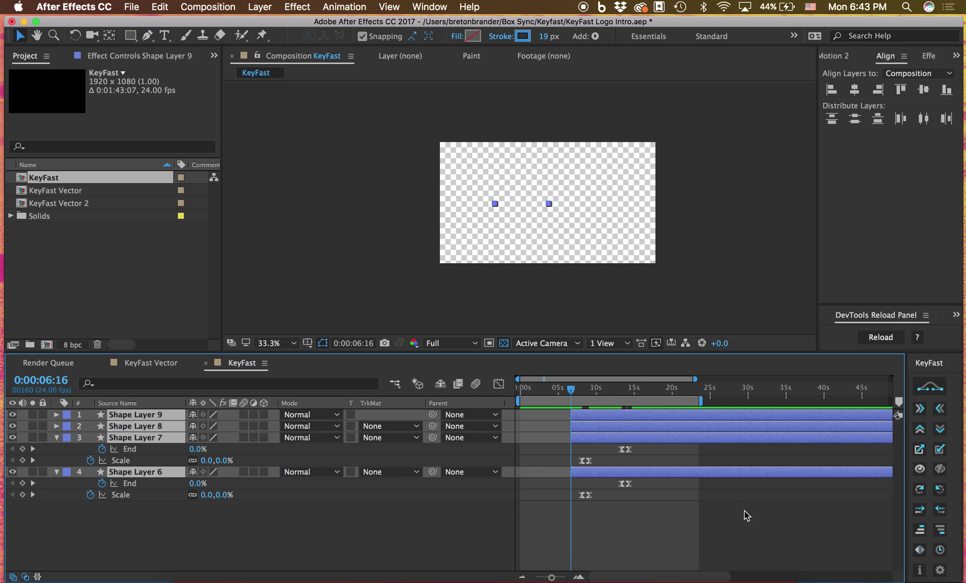
Step: Stagger the four shape layers in the opposite order with KeyFast and preview the stroke animation from 0:00:13:05
left_click(621, 393)
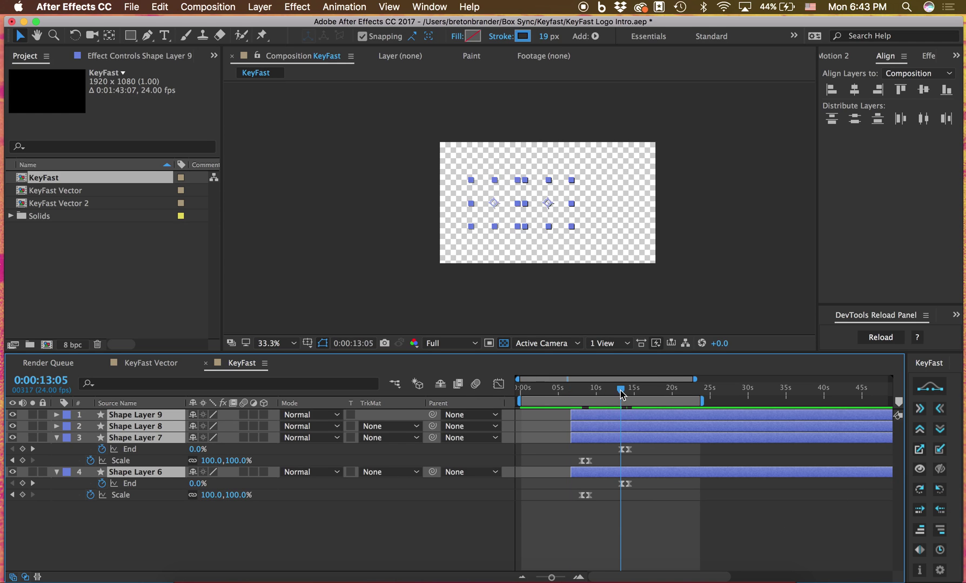
left_click(940, 530)
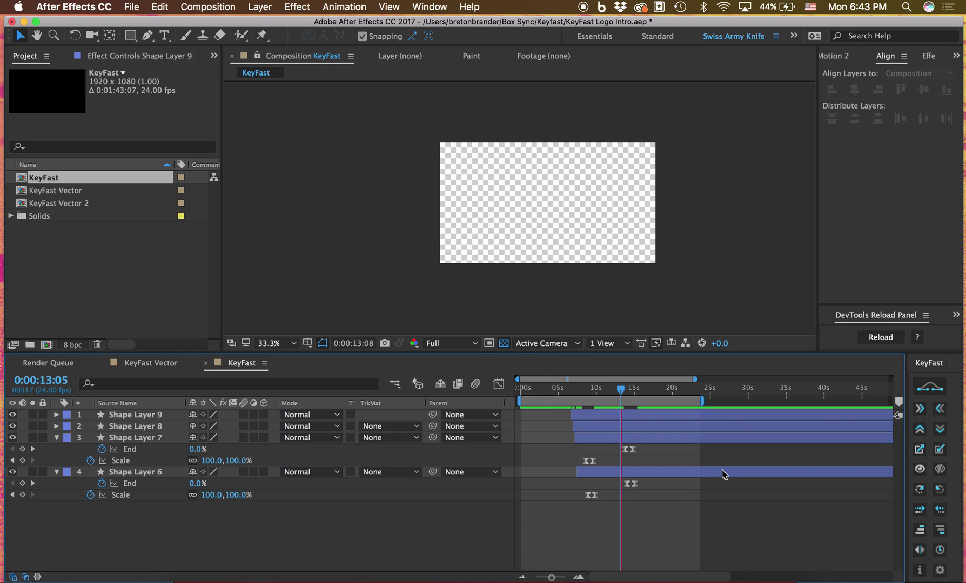
key("space")
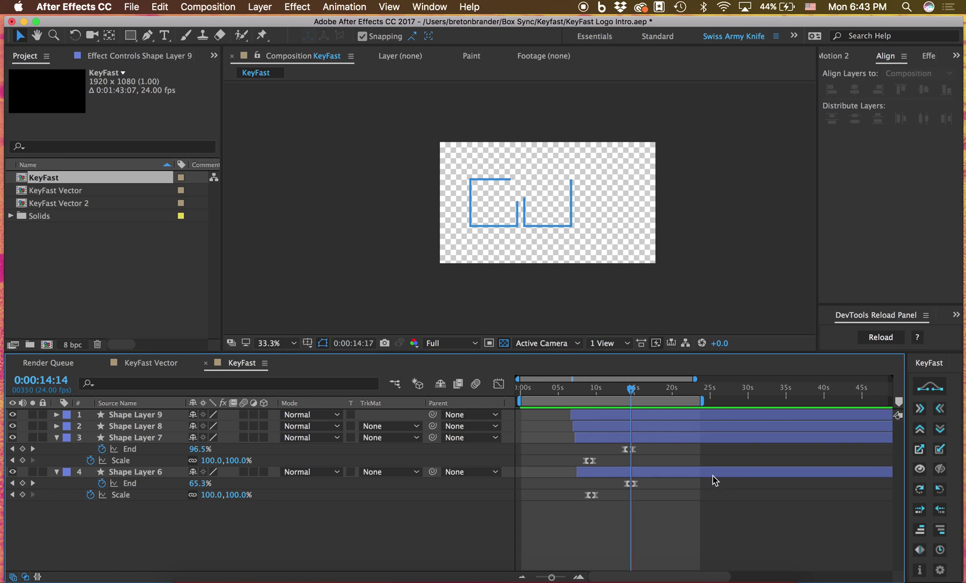
key("space")
Step: Show the keyframes of all four shape layers and select Shape Layer 9's Start, End and Scale keyframes with the time at 0:00:17:22
key("super+a")
key("u")
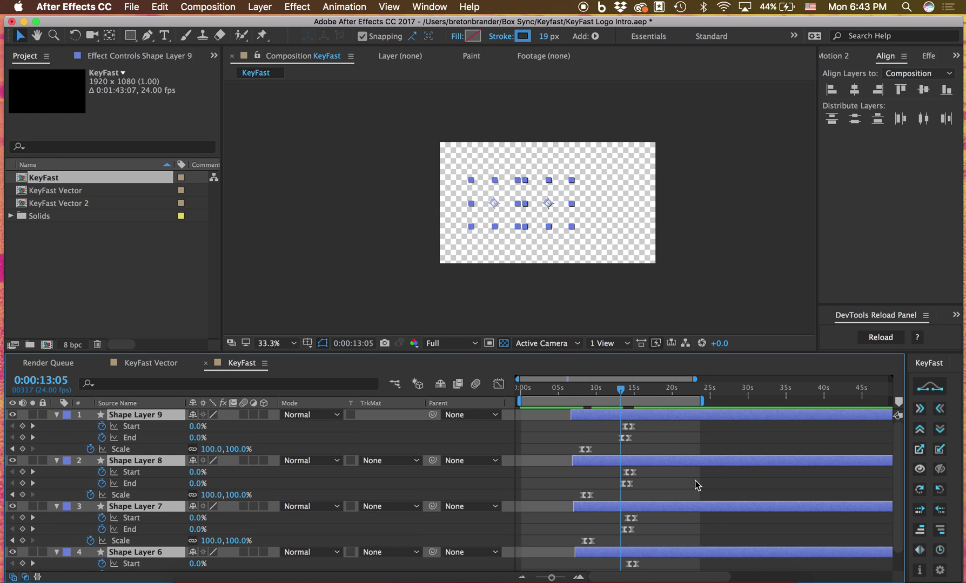
scroll(641, 430, "down", 1)
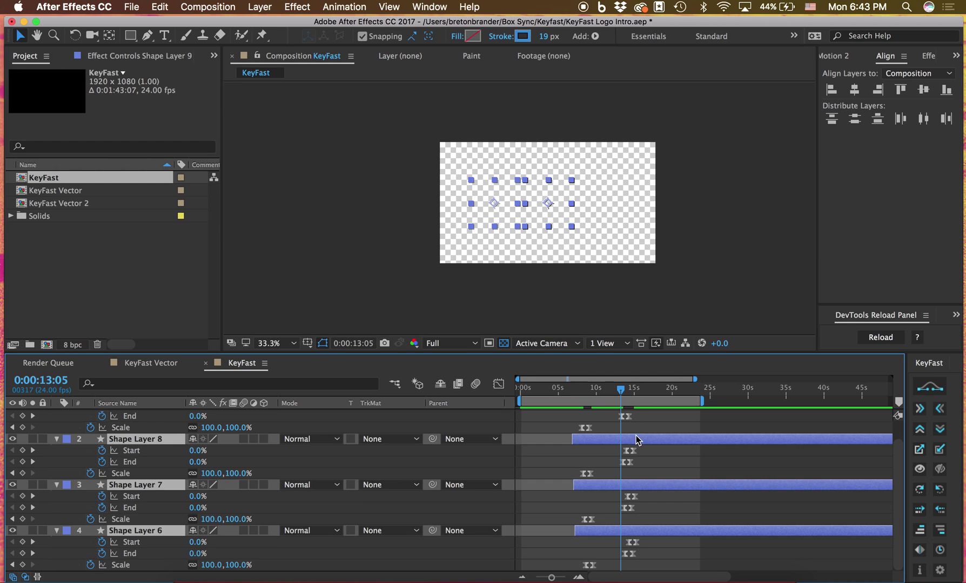
left_click_drag(649, 417, 587, 442)
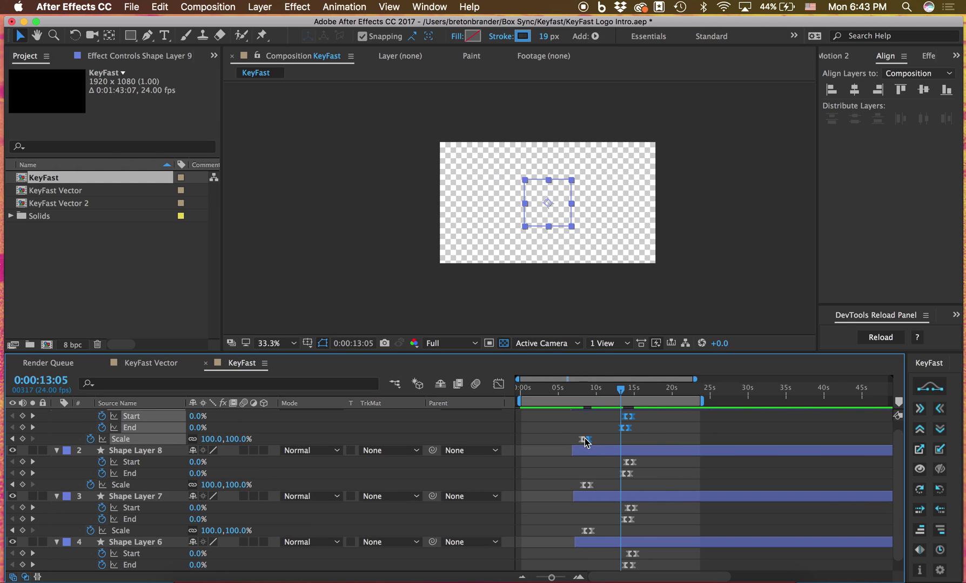
left_click(655, 388)
left_click_drag(649, 414, 562, 441)
scroll(563, 441, "up", 1)
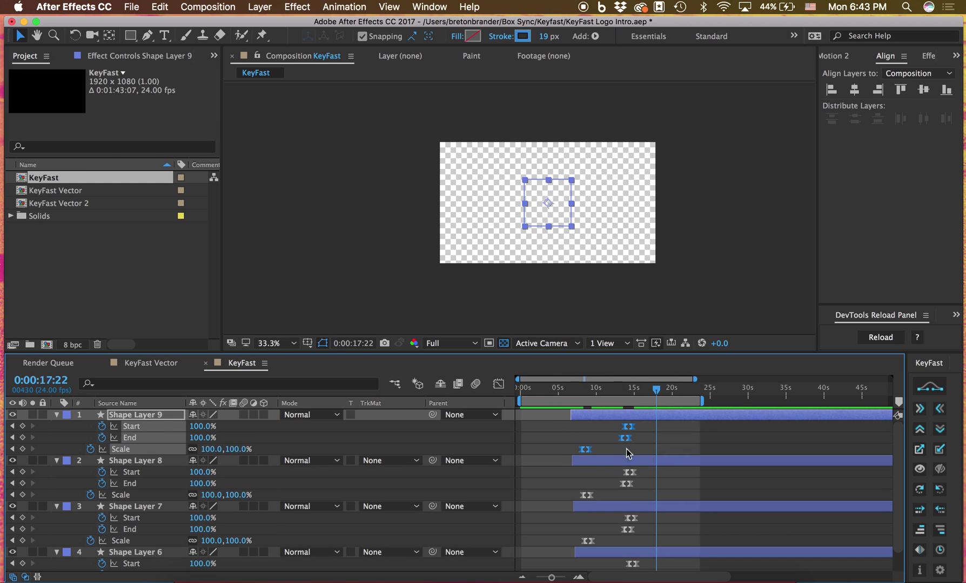
Step: Try pasting copied keyframes at 0:00:17:22 onto Shape Layers 9 and 8 one layer at a time, and undo the pastes
key("super+c")
key("super+v")
left_click_drag(666, 468, 549, 507)
key("super+v")
scroll(648, 516, "down", 1)
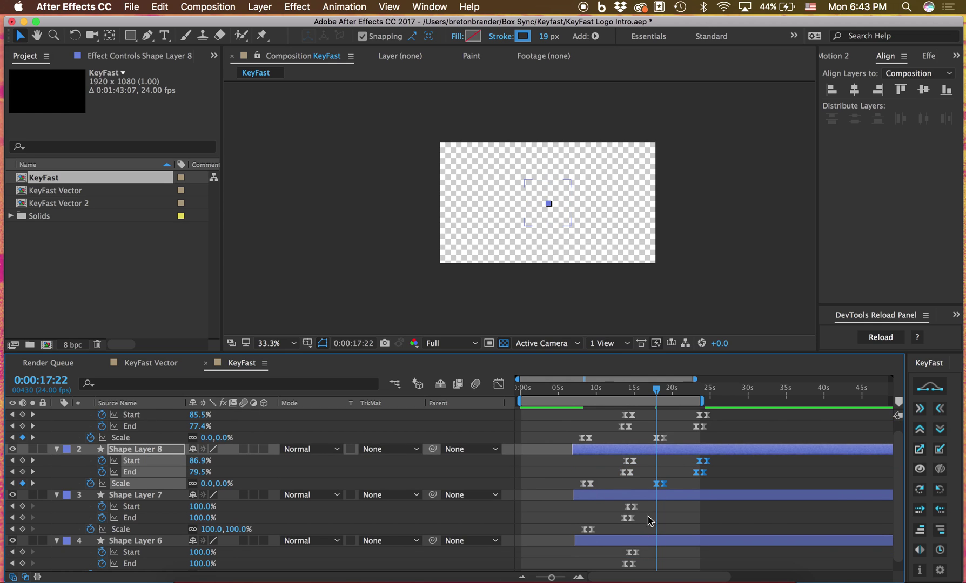
left_click_drag(649, 501, 568, 540)
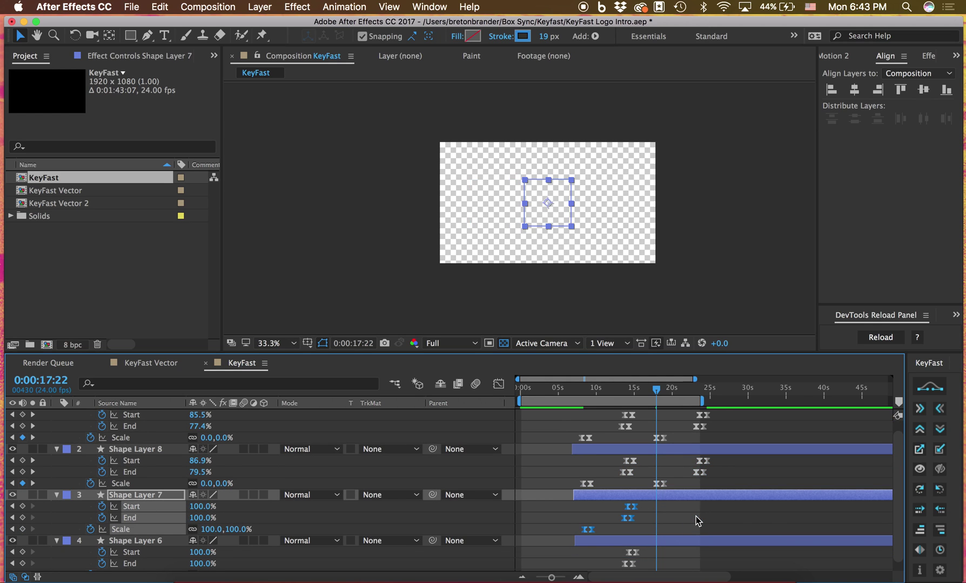
key("super+z")
key("super+z")
Step: Try cloning the Start and End keyframes of all four shape layers to 0:00:17:22 with KeyFast, and undo it
left_click_drag(658, 426, 606, 573)
left_click(920, 550)
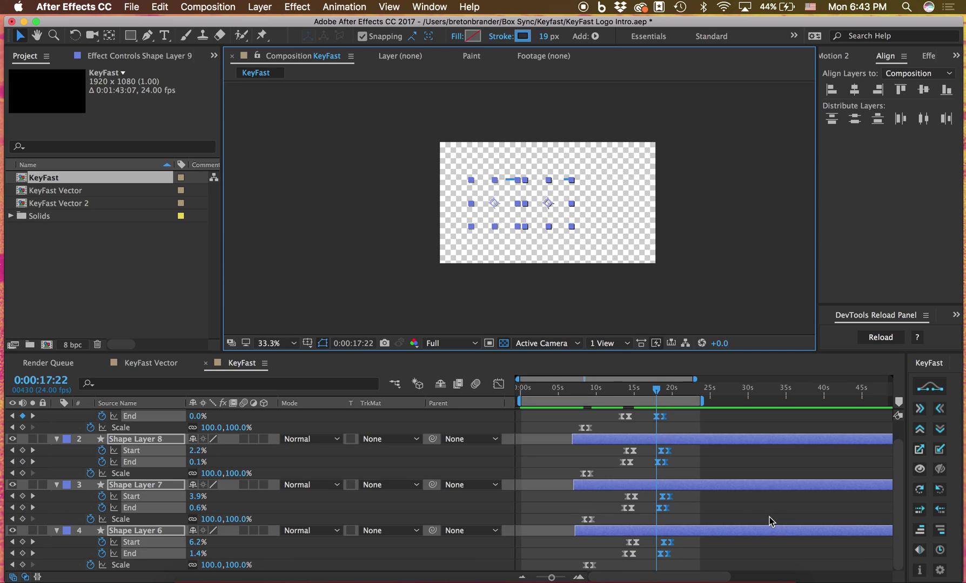
scroll(729, 511, "up", 2)
key("super+z")
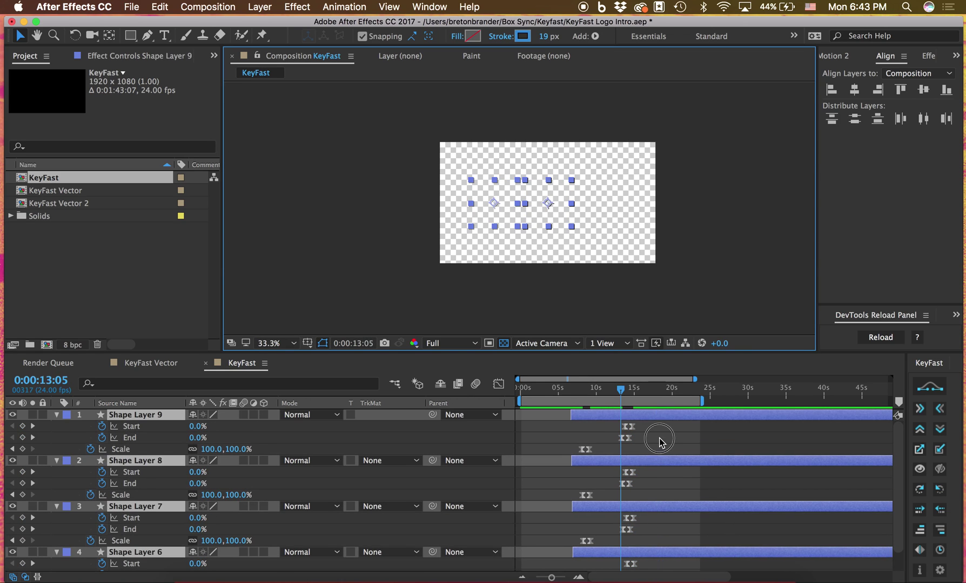
Step: Delete Shape Layers 9, 8 and 7, keeping only Shape Layer 6
left_click(660, 440)
left_click(629, 418)
scroll(628, 438, "down", 2)
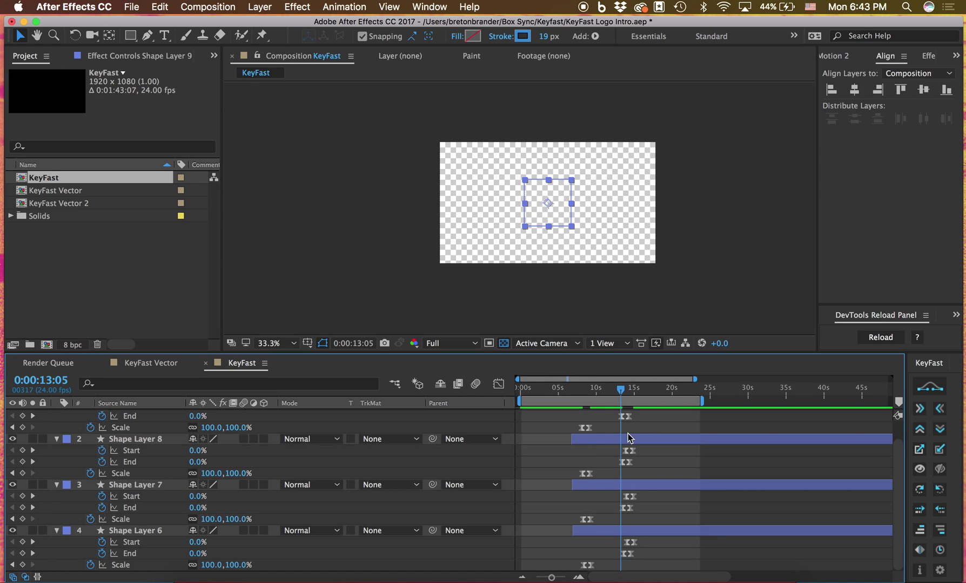
left_click(609, 486, "shift")
key("Delete")
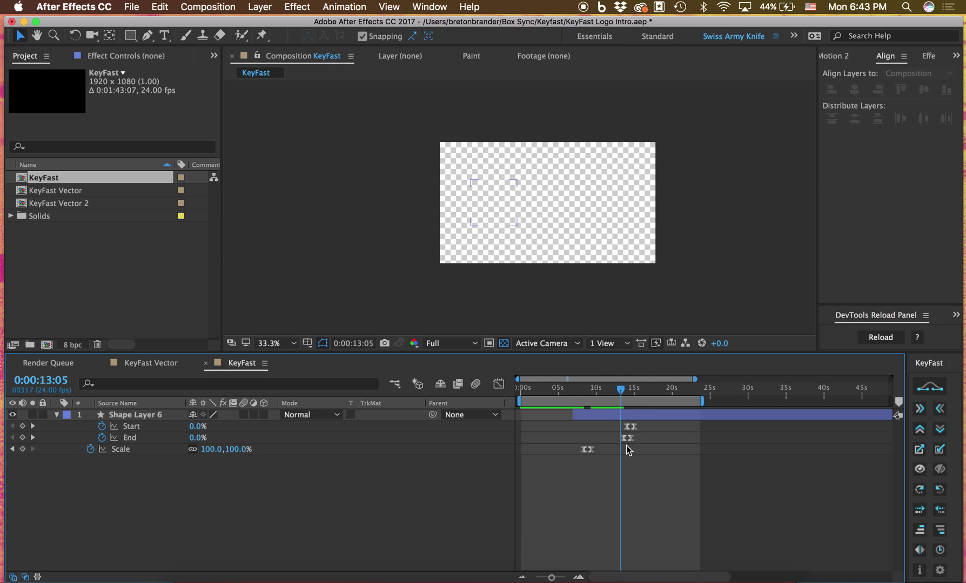
Step: Delete all Start, End and Scale keyframes of Shape Layer 6 with the time at 0:00:14:07
left_click(630, 393)
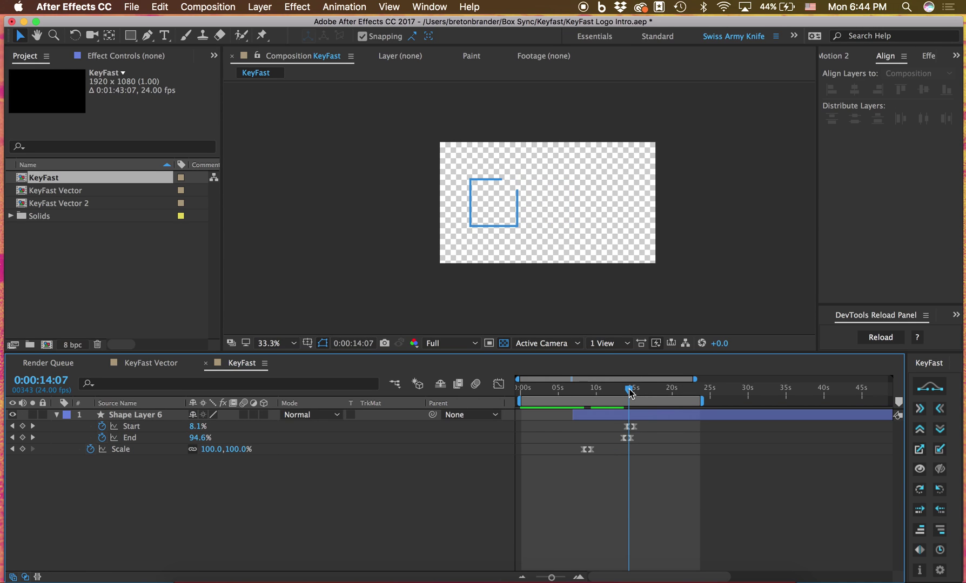
left_click_drag(644, 449, 564, 428)
key("Delete")
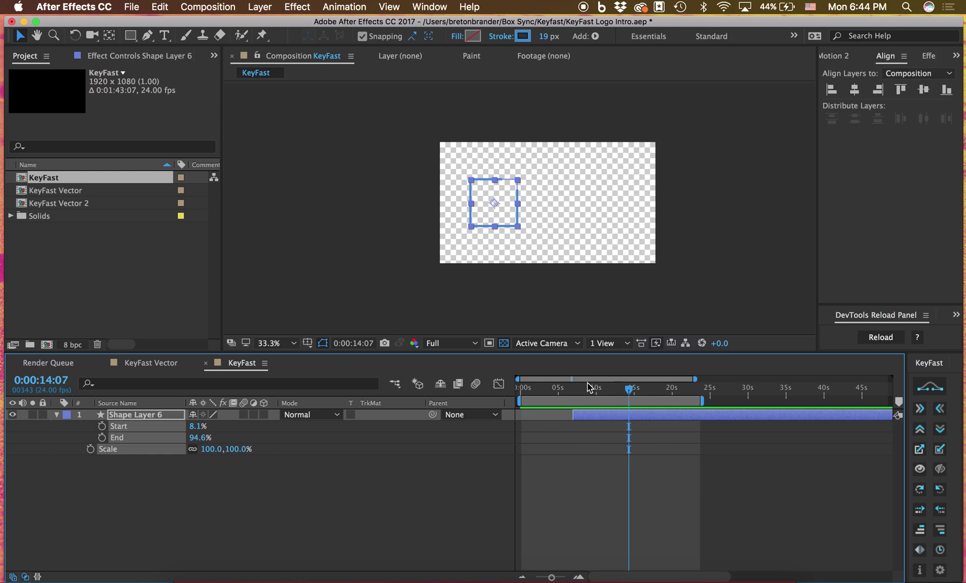
Step: Center Shape Layer 6 horizontally in the composition, apply KeyFast's rightward slide at 0:00:07:09, and preview it
left_click(576, 388)
left_click(855, 91)
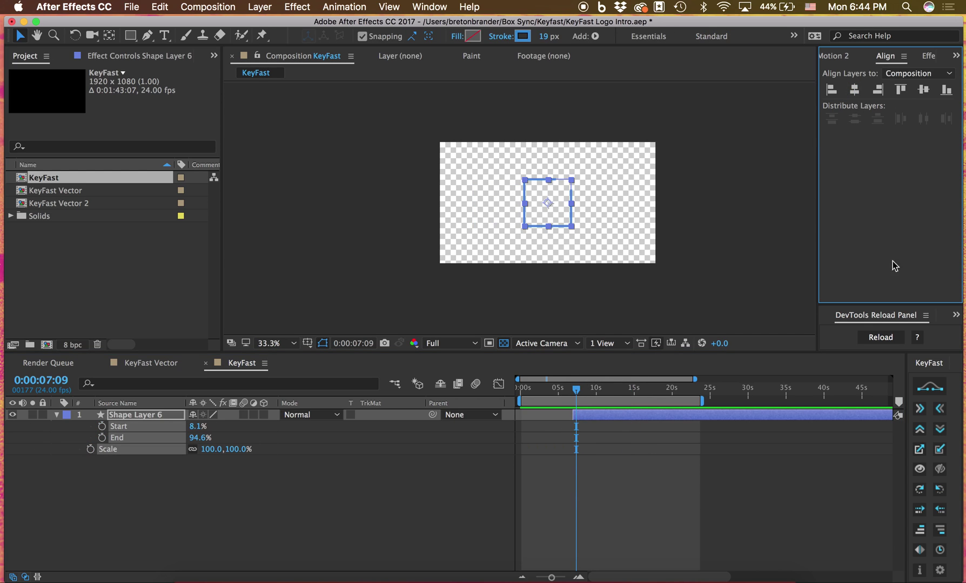
left_click(921, 411)
left_click(705, 445)
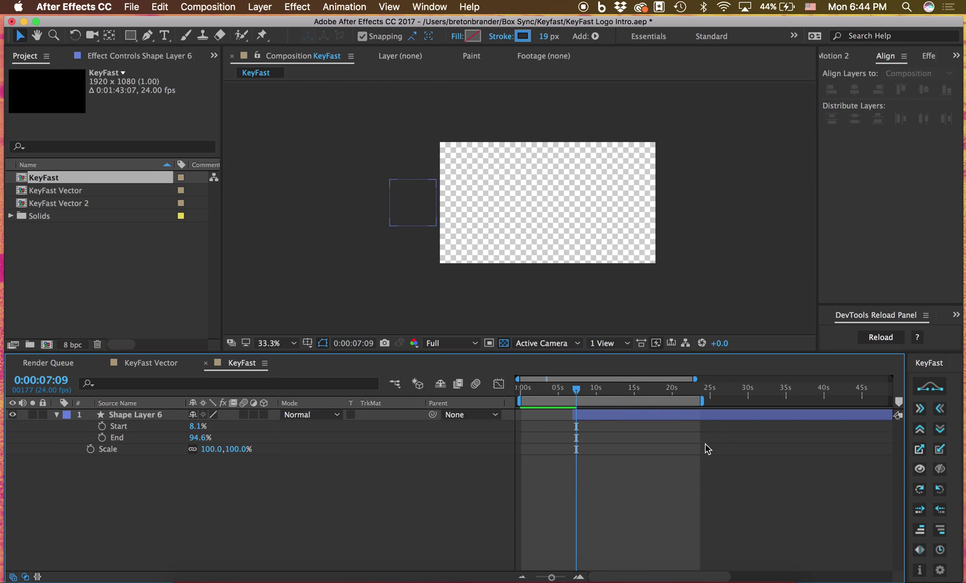
Step: Reveal Shape Layer 6's Position keyframes and clone both of them to 0:00:08:16 with KeyFast
left_click(615, 416)
key("u")
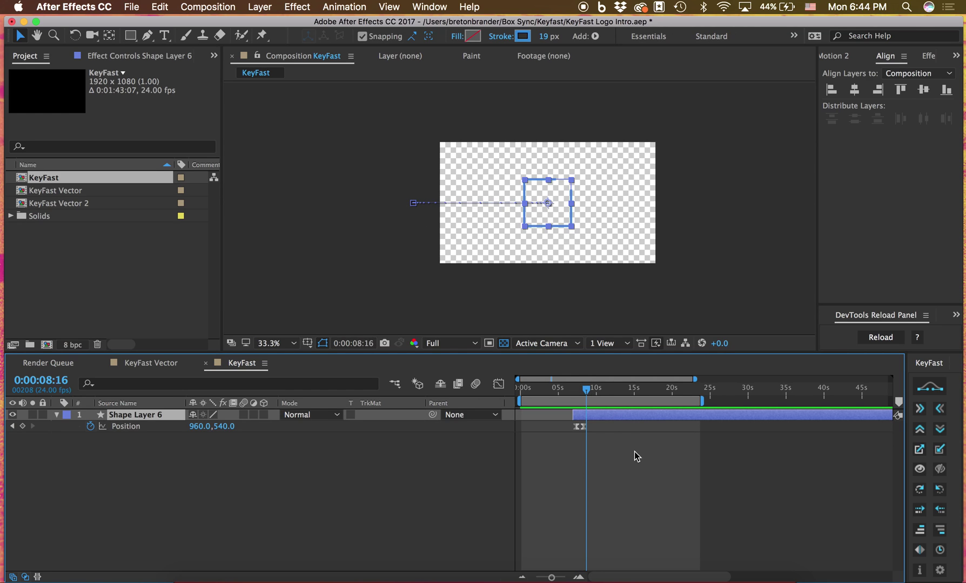
left_click_drag(633, 452, 558, 427)
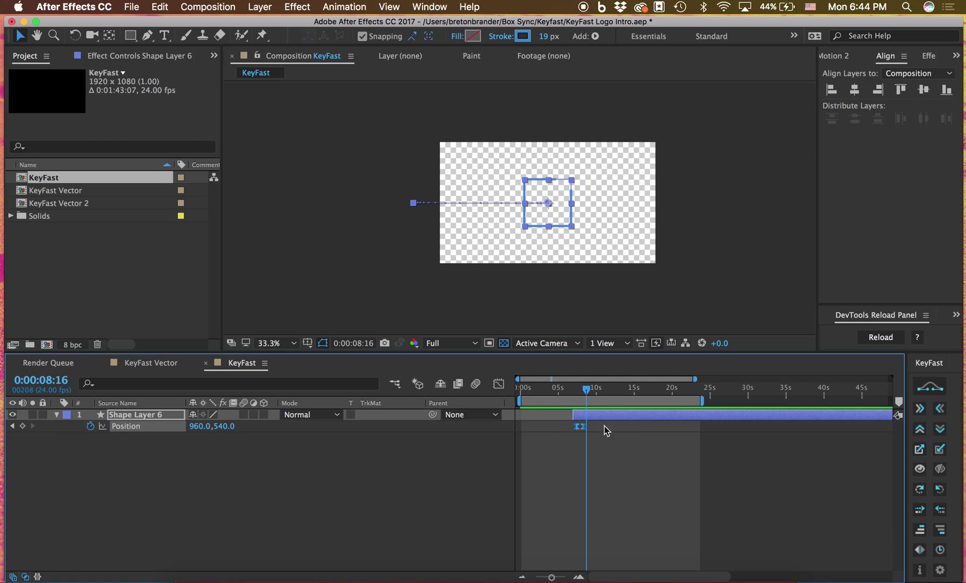
left_click(919, 550)
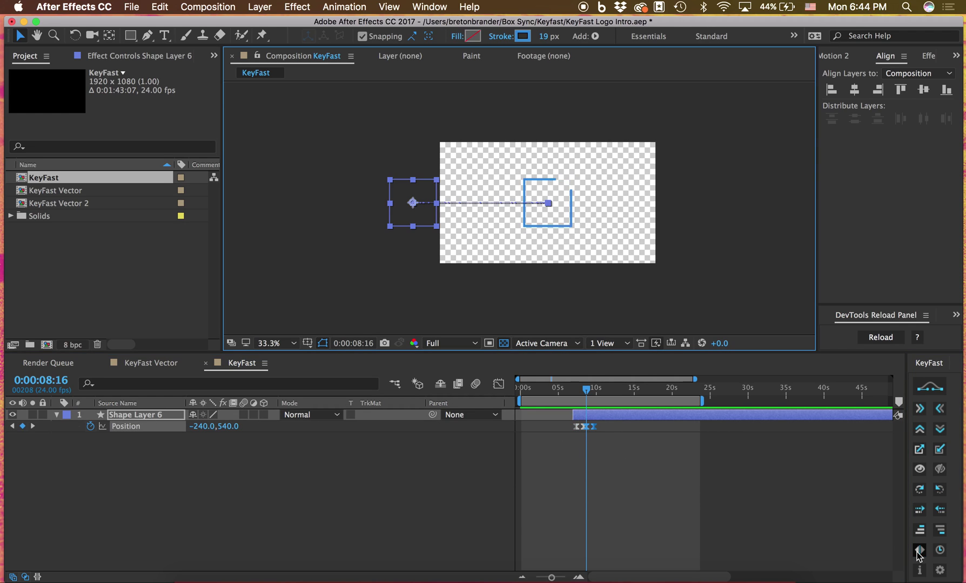
Step: Time-reverse the cloned Position keyframes with KeyFast and preview the slide in and back out from 0:00:07:17
left_click(939, 550)
left_click(651, 480)
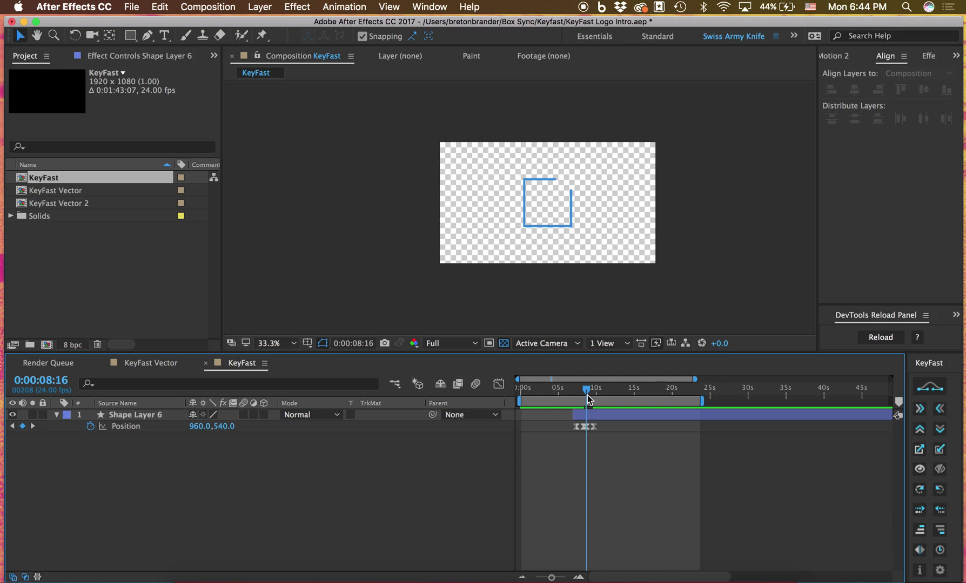
left_click_drag(587, 396, 578, 394)
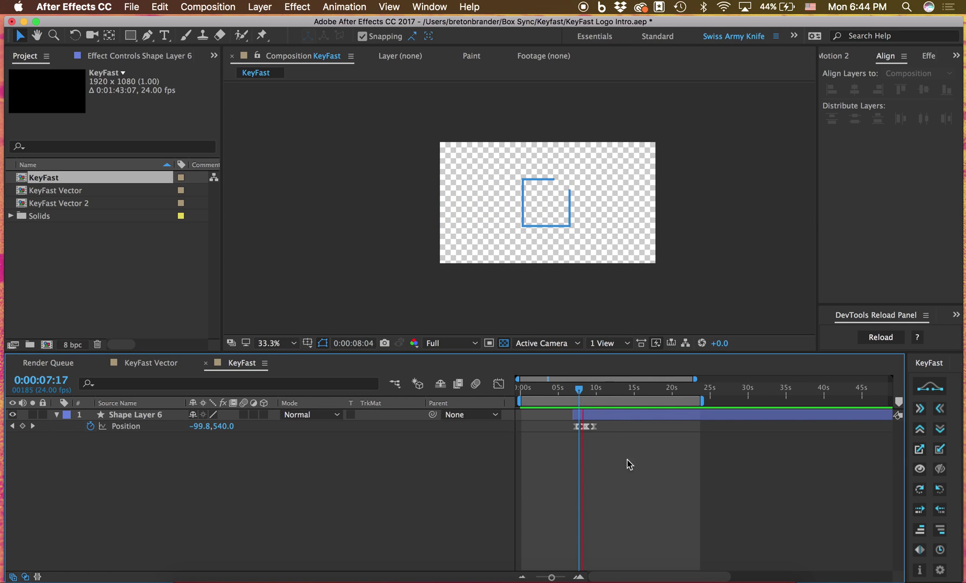
key("space")
Step: Delete all Position keyframes of Shape Layer 6 with the time at 0:00:08:10
left_click_drag(589, 395, 585, 394)
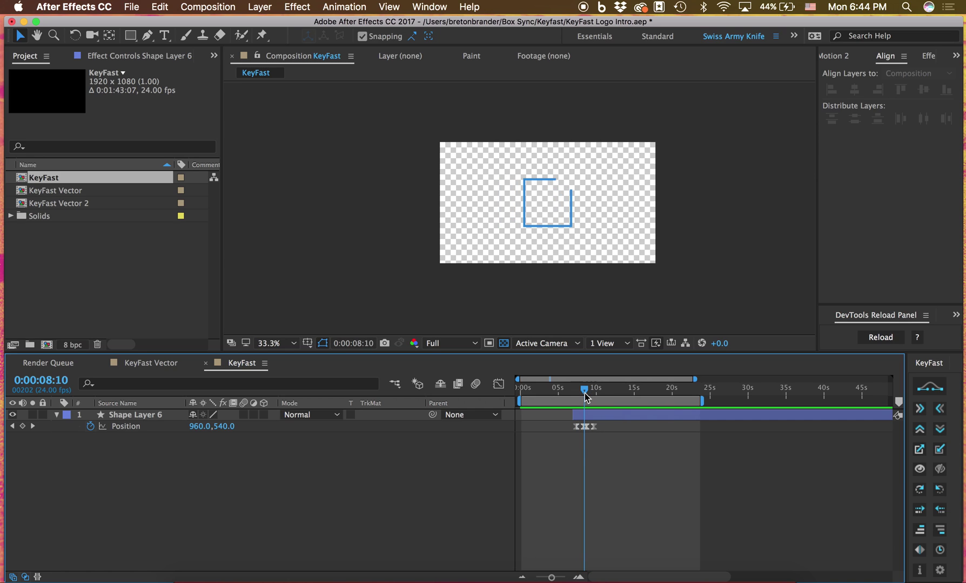
left_click_drag(610, 460, 560, 425)
key("Delete")
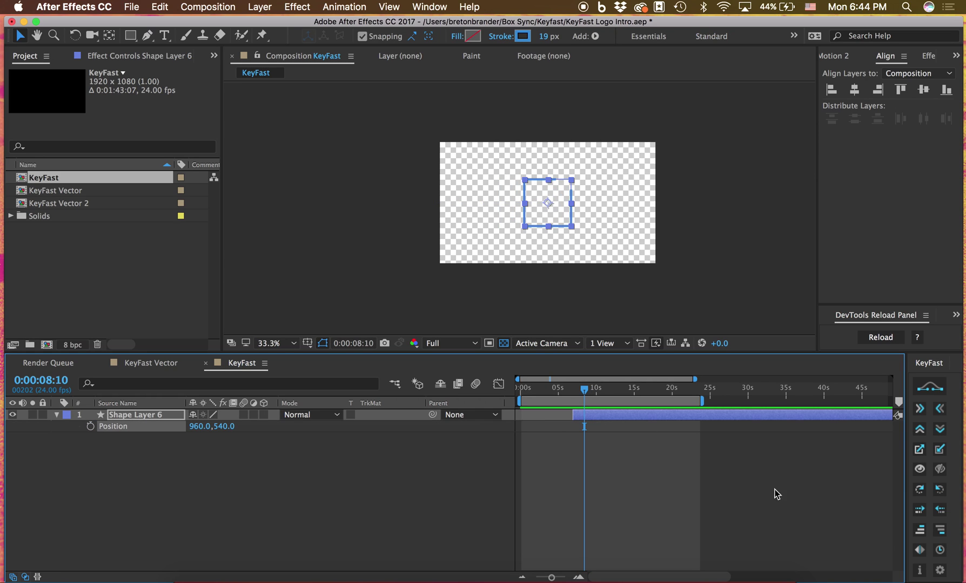
Step: Review KeyFast's button overview and hotkey tips, read its Quick Start Guide through page 4, and close both windows
left_click(919, 570)
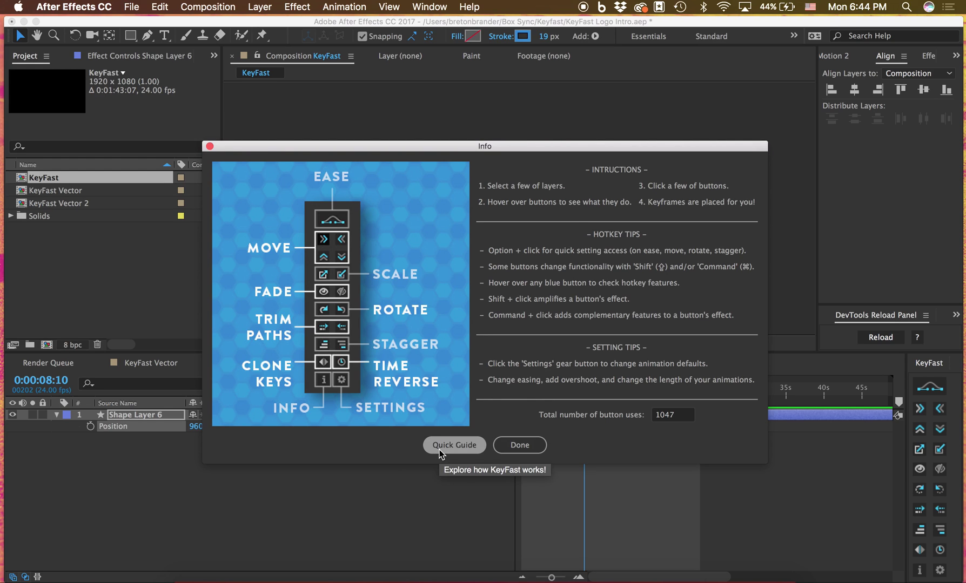
left_click(453, 445)
left_click(490, 442)
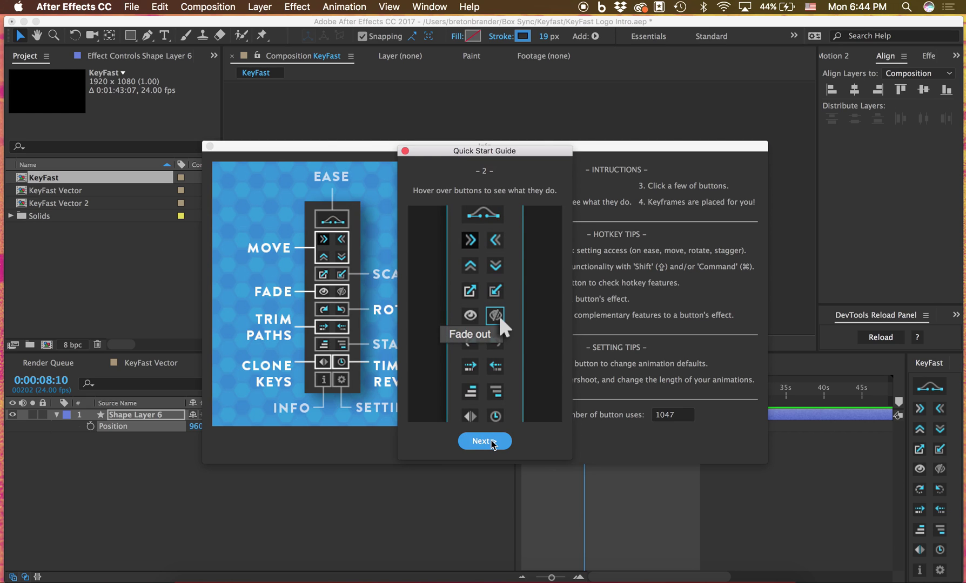
left_click(491, 442)
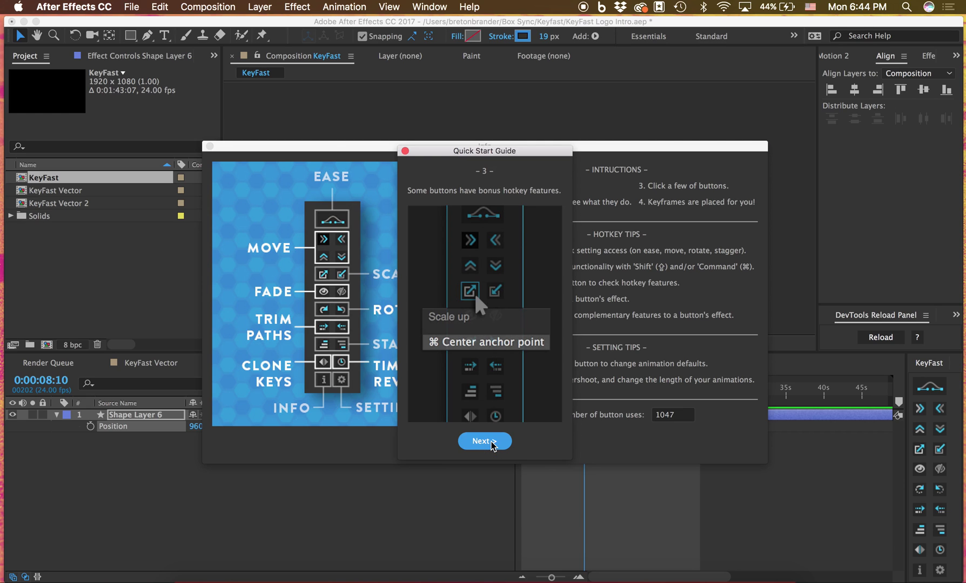
left_click(492, 442)
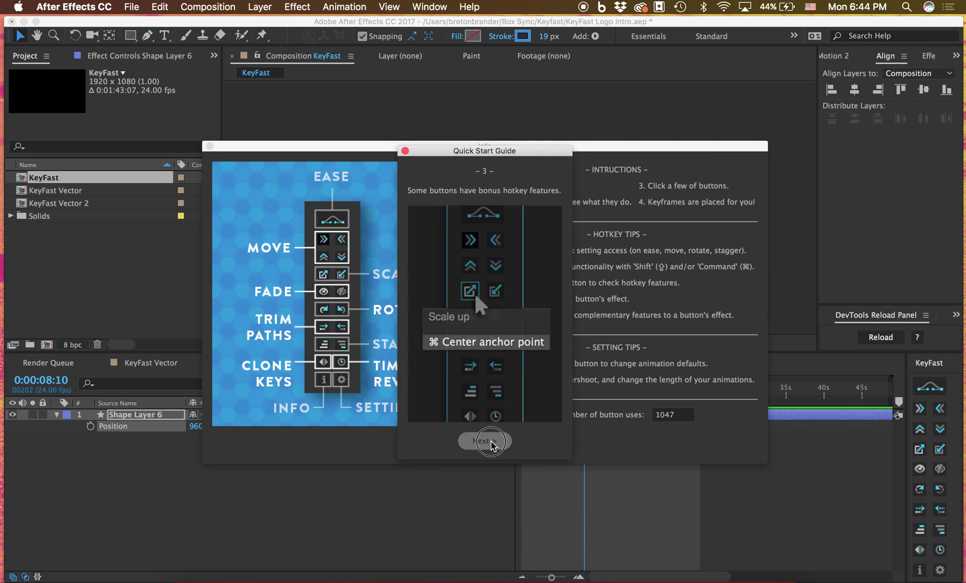
left_click(405, 151)
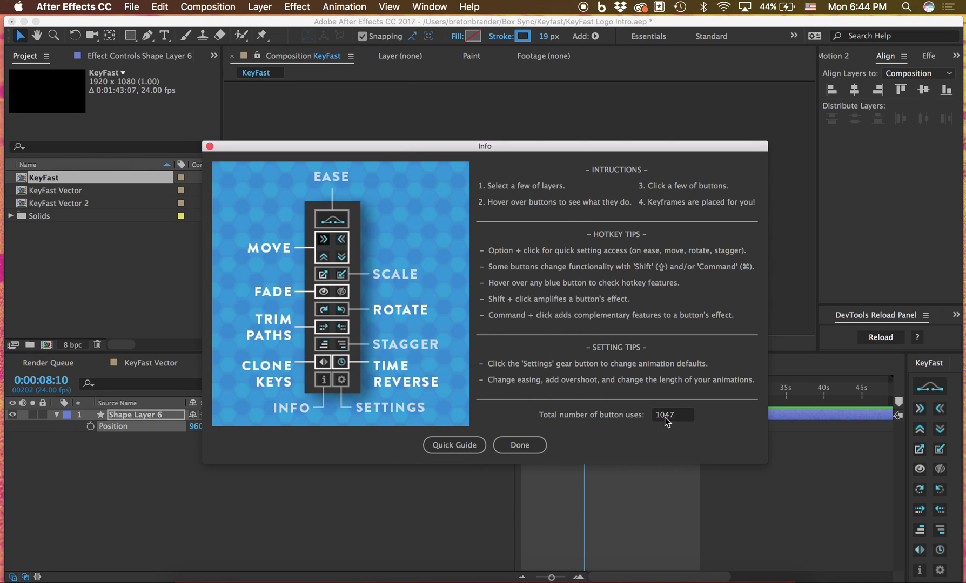
left_click(520, 445)
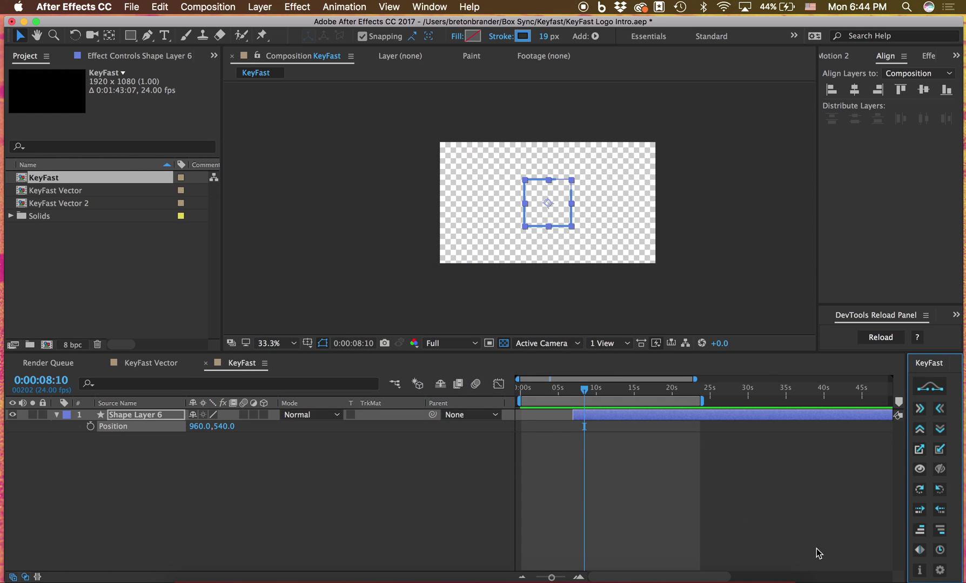
Step: Open the KeyFast settings
left_click(940, 570)
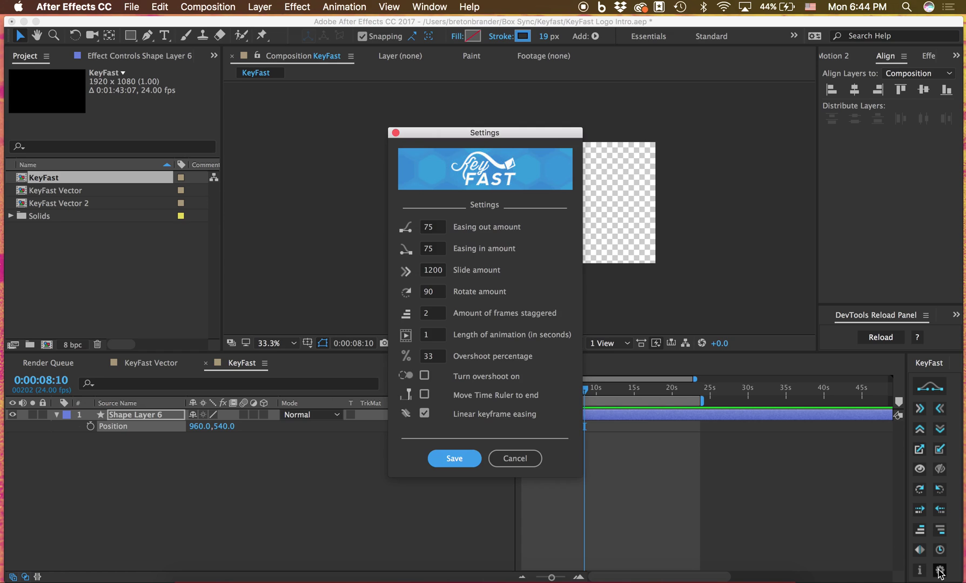